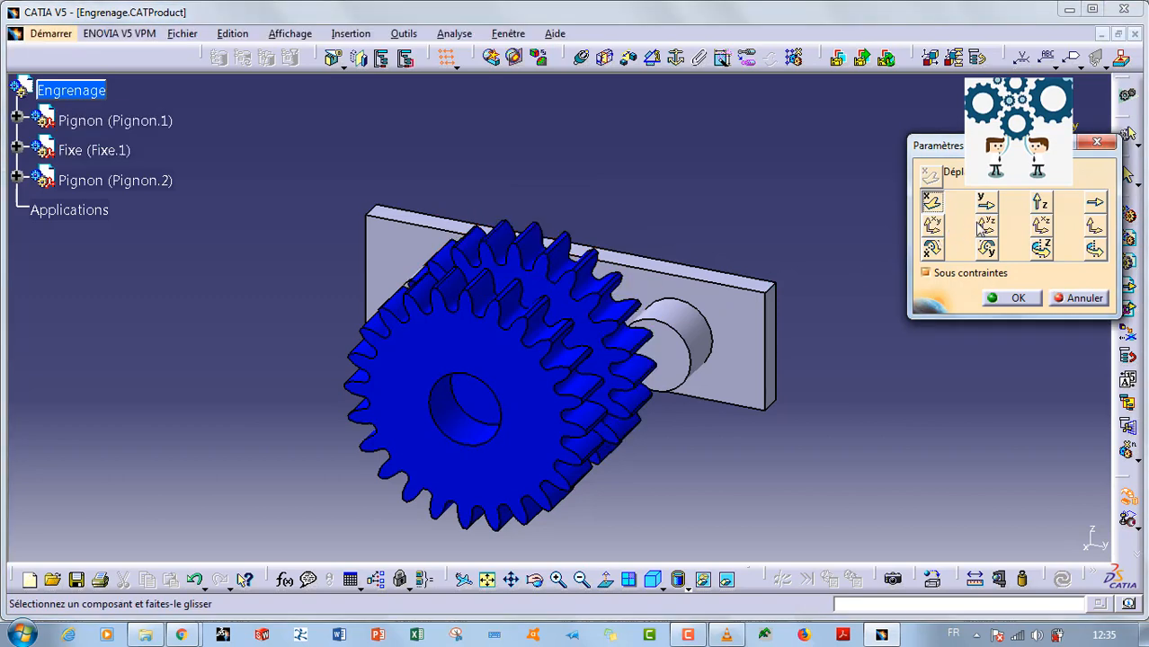
Move the two overlapping pinions apart along the Y axis, bringing Pignon.2 beyond the far end of the fixed plate.
left_click(986, 205)
left_click_drag(589, 296, 333, 275)
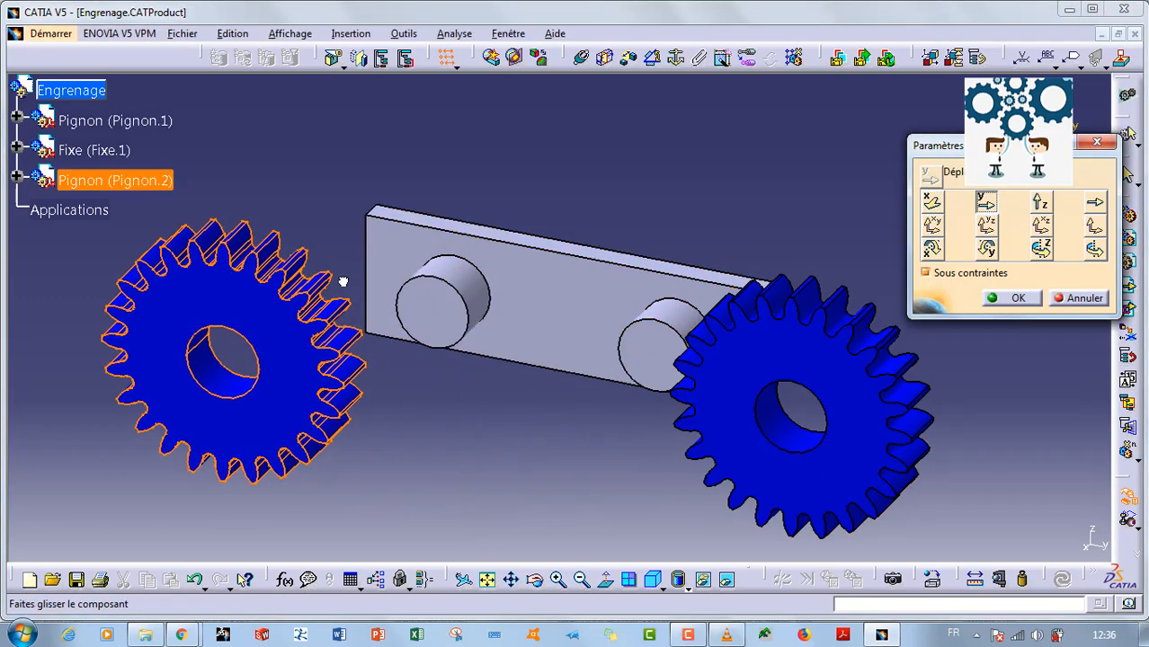
left_click(1017, 297)
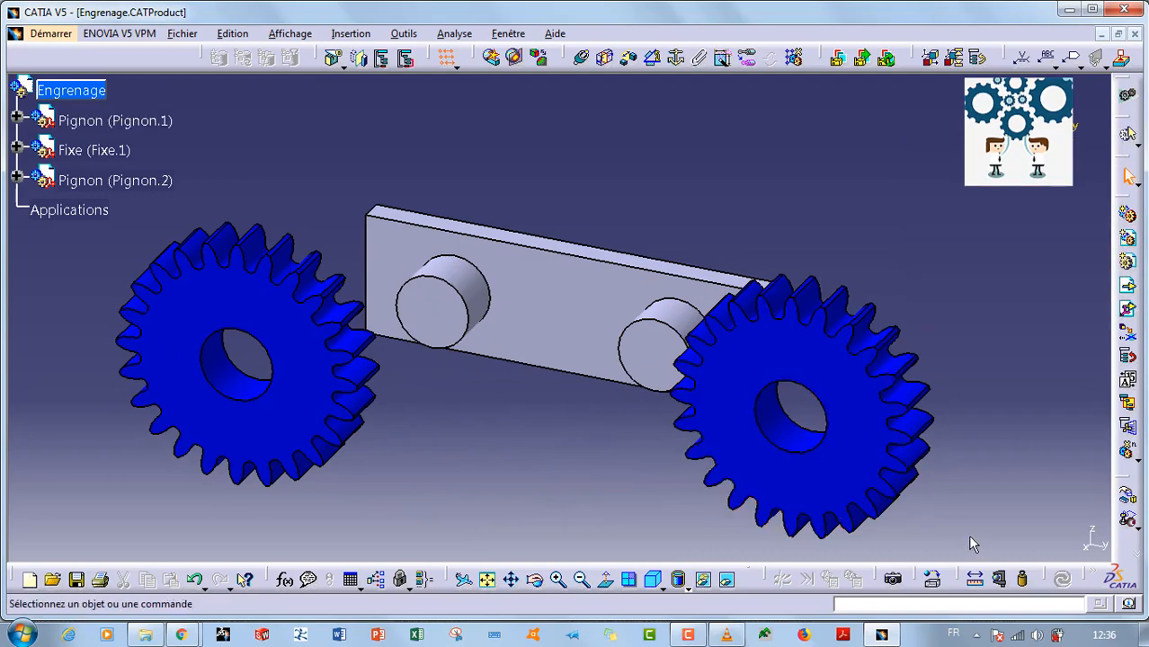
Add coincidence constraints aligning the bore axis of each pinion with the axis of its pin on the fixed plate.
middle_click_drag(597, 495, 760, 387)
left_click(583, 57)
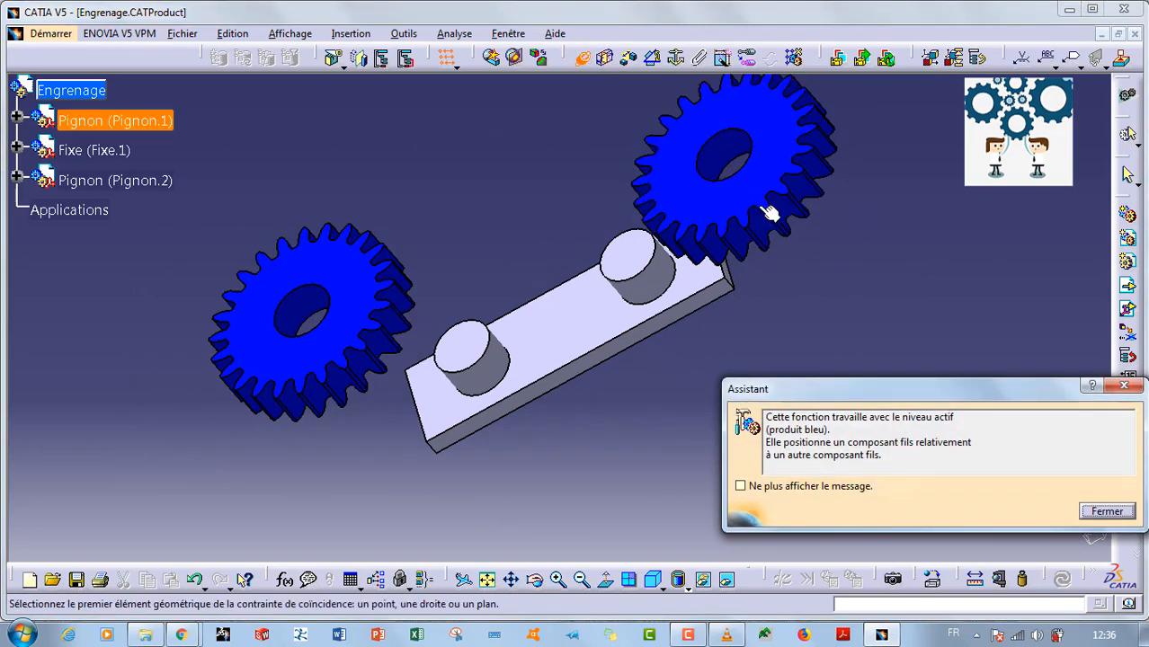
middle_click_drag(764, 213, 721, 143)
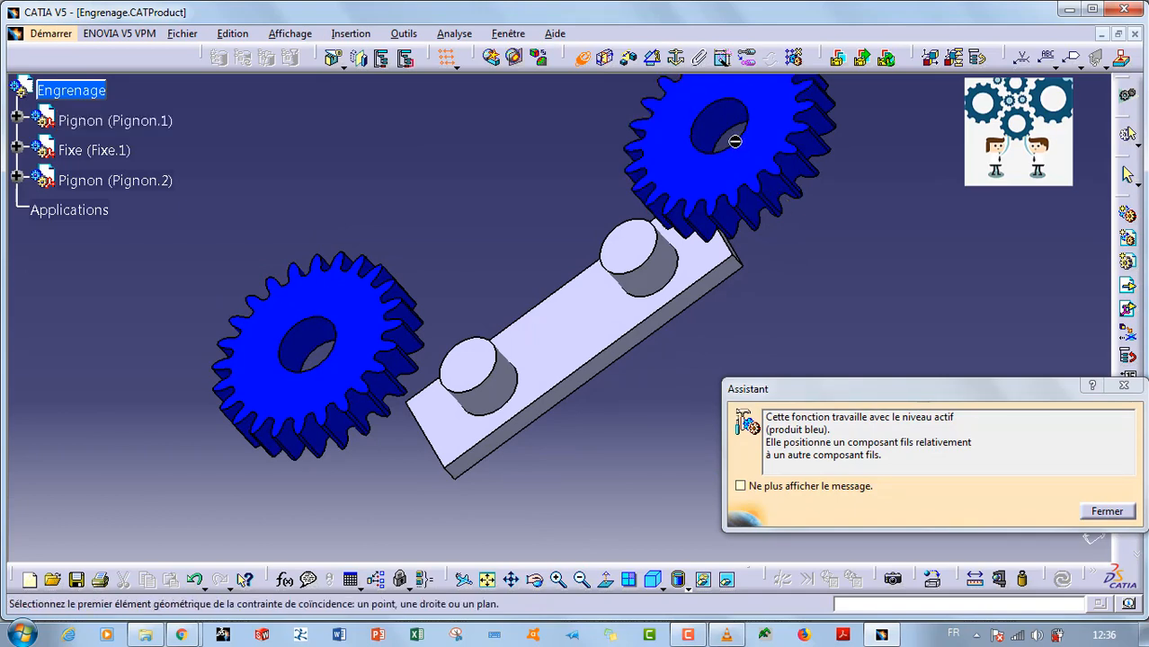
middle_click_drag(726, 140, 628, 141)
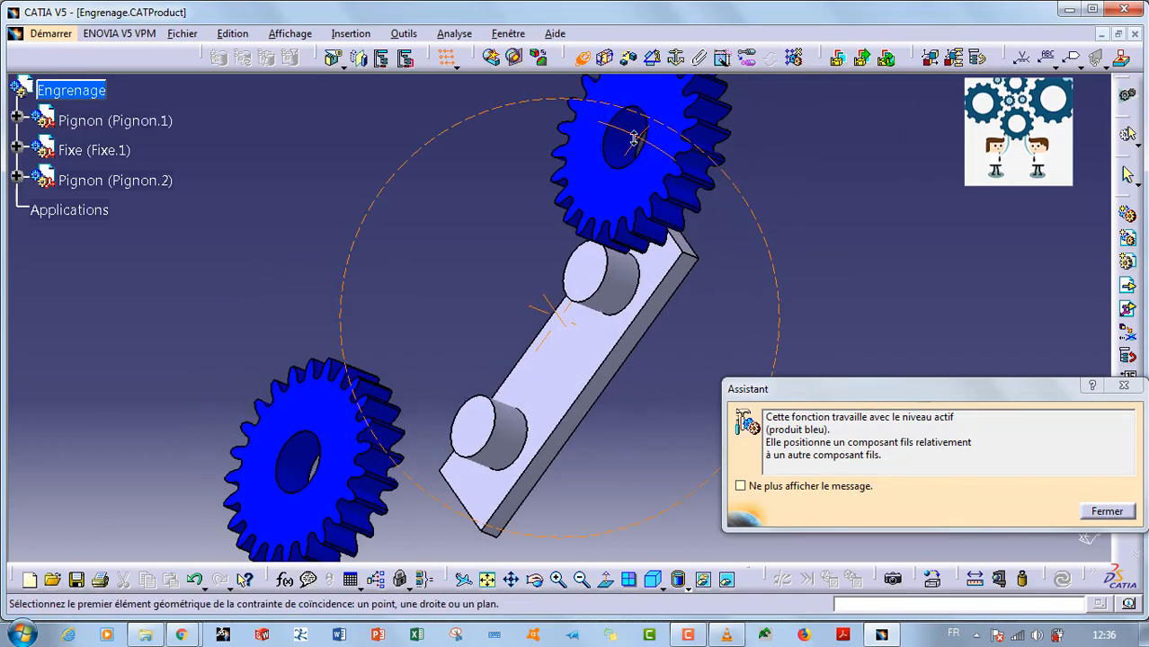
left_click(627, 304)
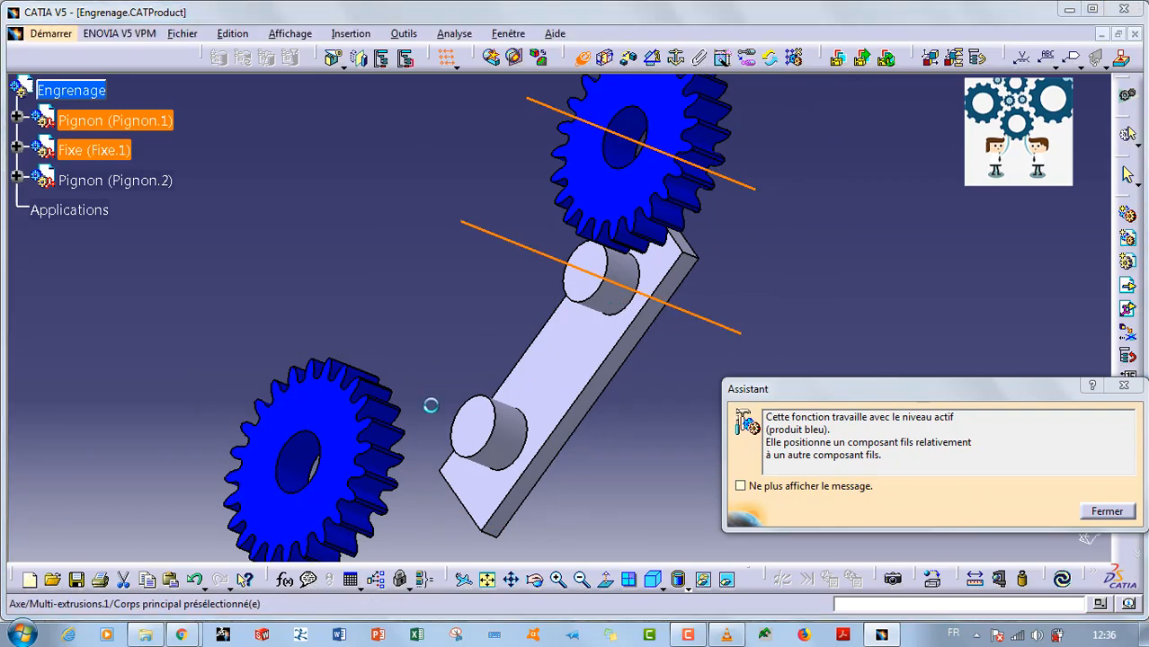
left_click(302, 473)
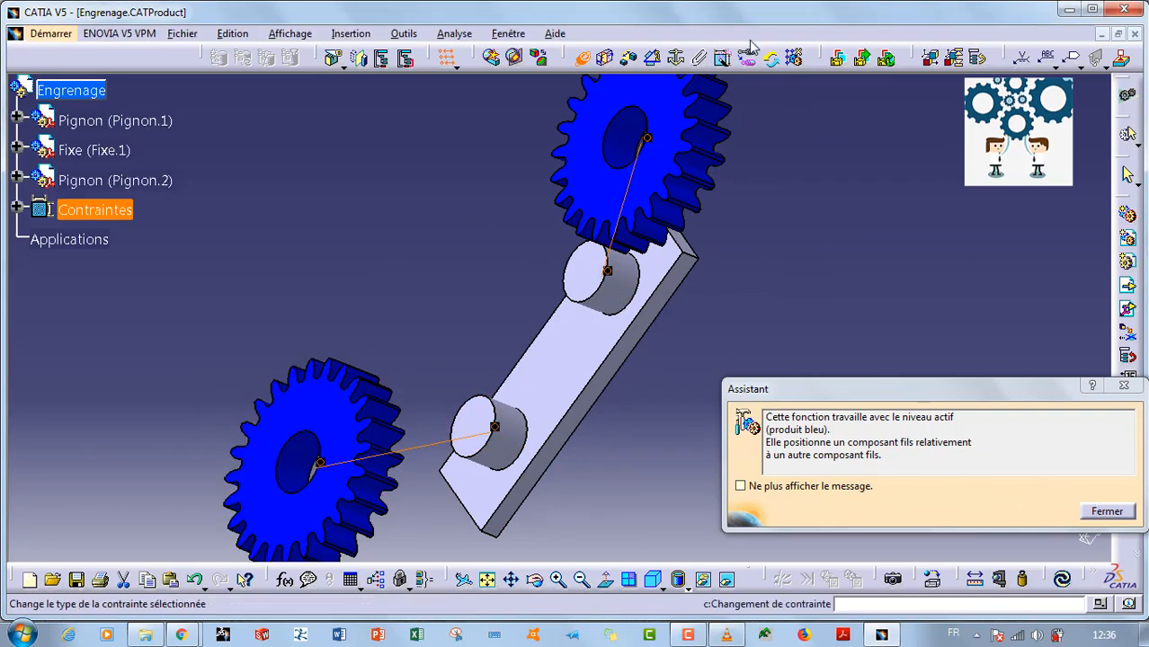
Add 0 mm offset constraints between each pinion's front face and its pin's end face, and update the assembly.
left_click(630, 60)
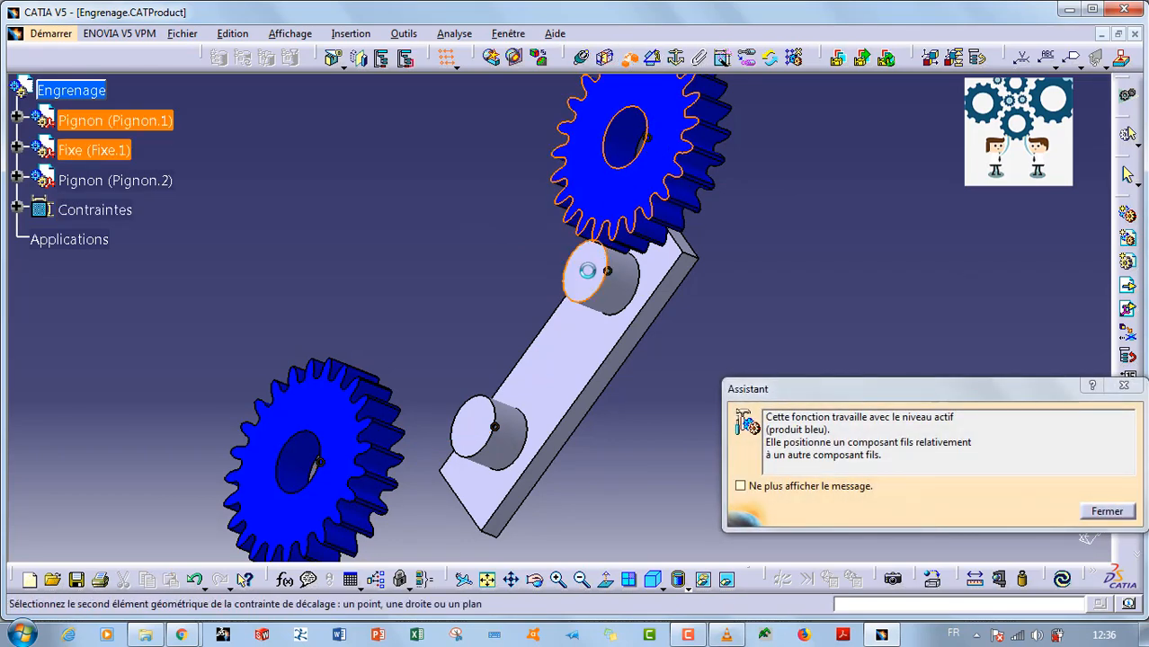
left_click(587, 271)
key("Return")
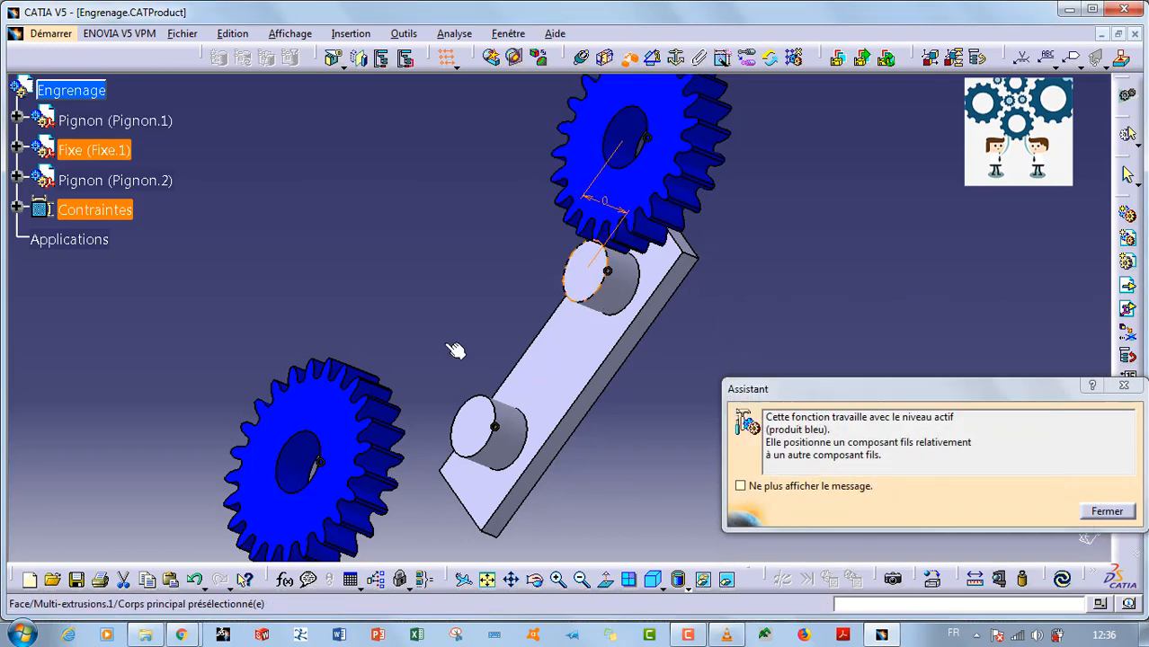
left_click(332, 408)
left_click(486, 422)
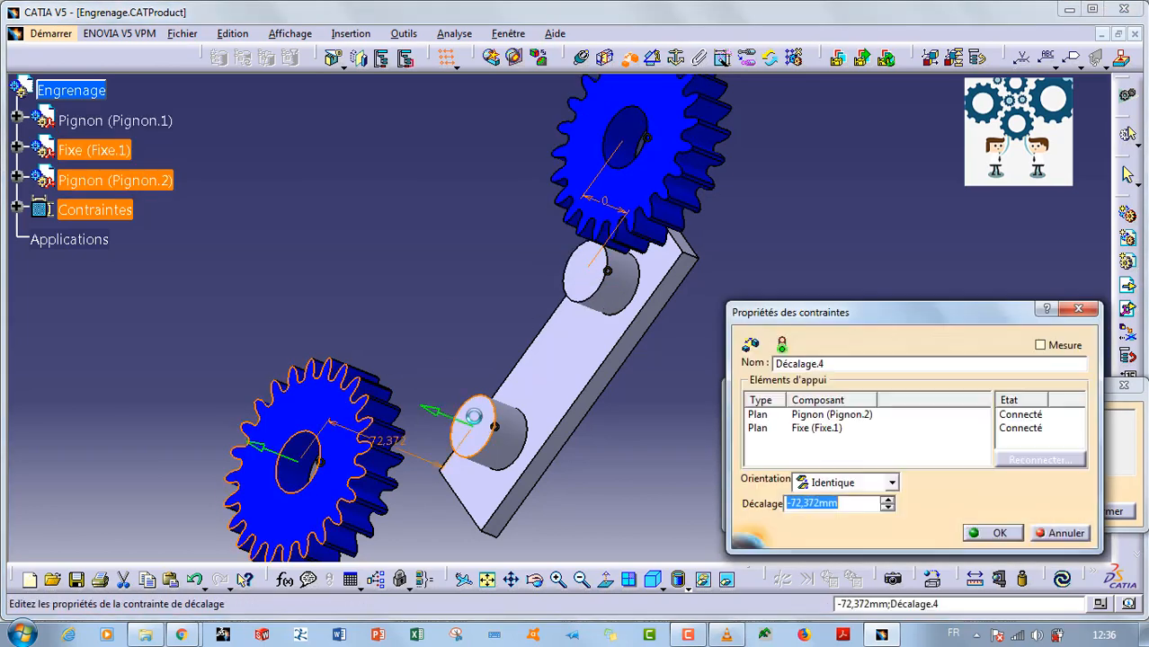
key("Return")
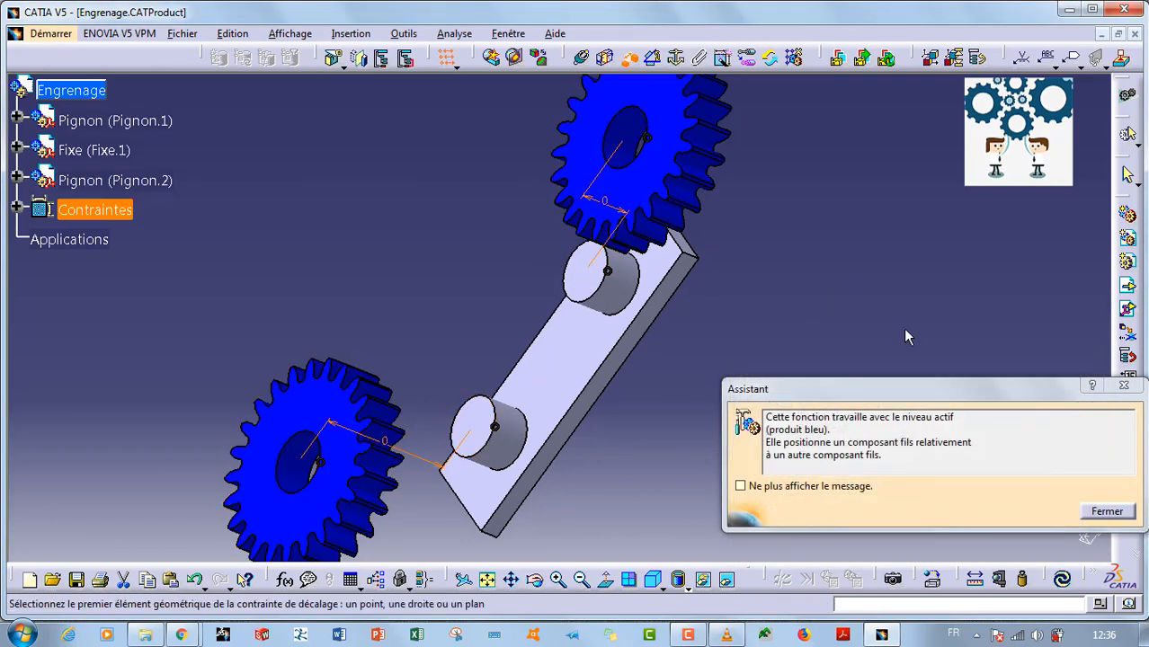
left_click(1061, 580)
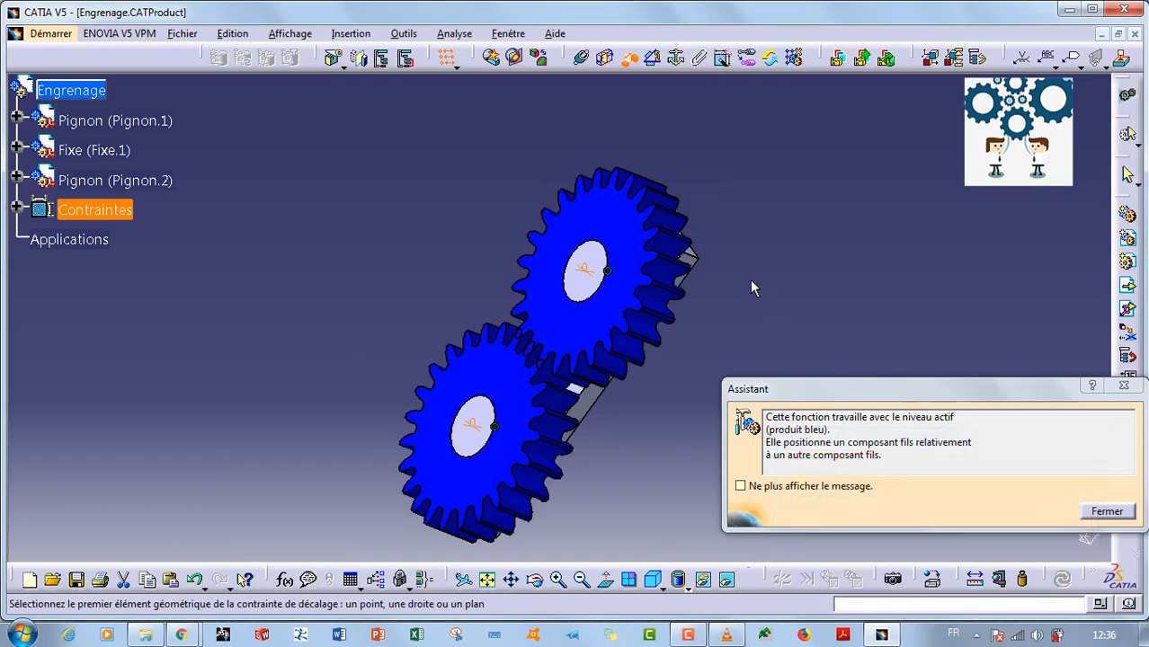
left_click(1115, 518)
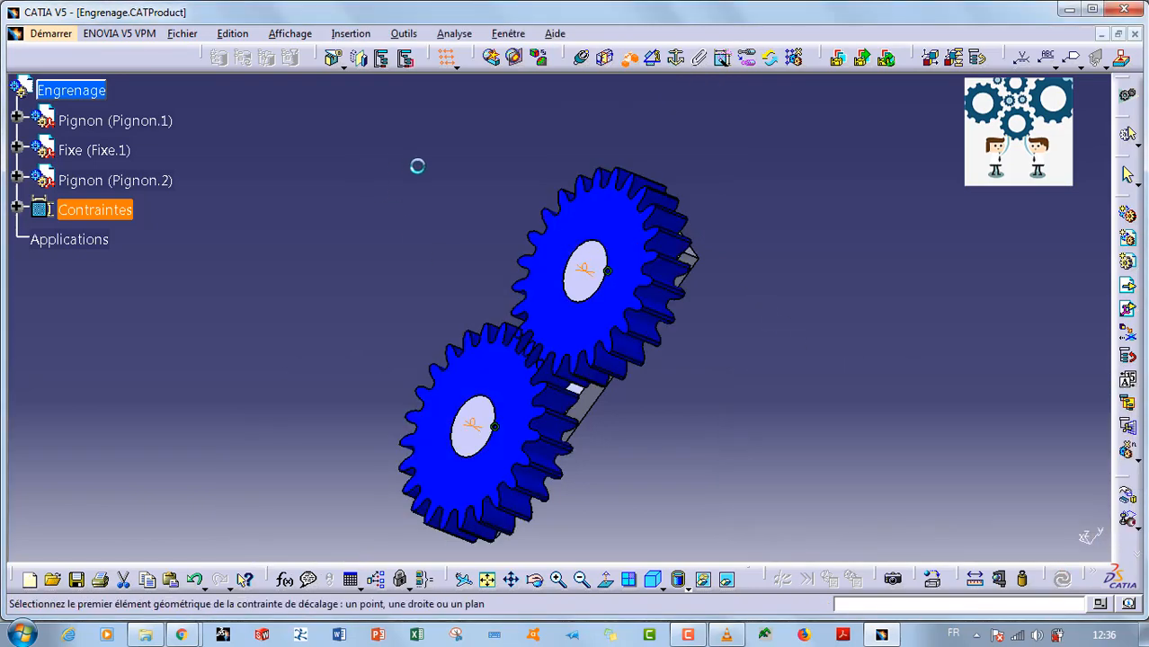
Rotate the components about the axis of the pin carrying Pignon.1 to align the teeth of the two pinions.
middle_click_drag(411, 166, 651, 196)
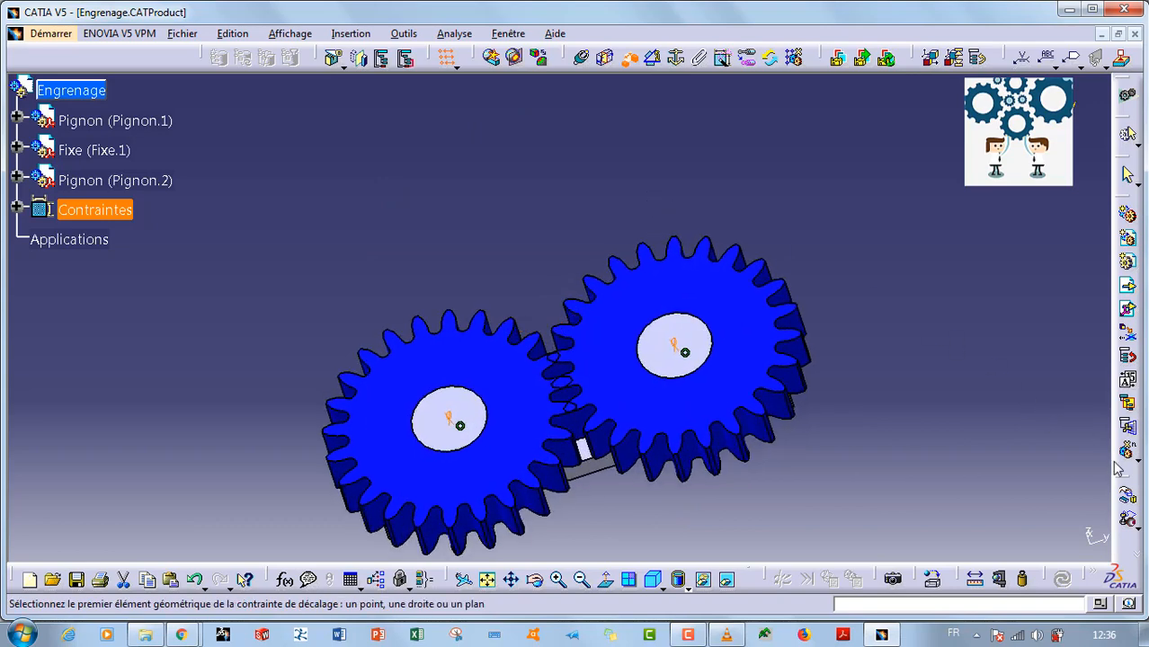
left_click(1126, 495)
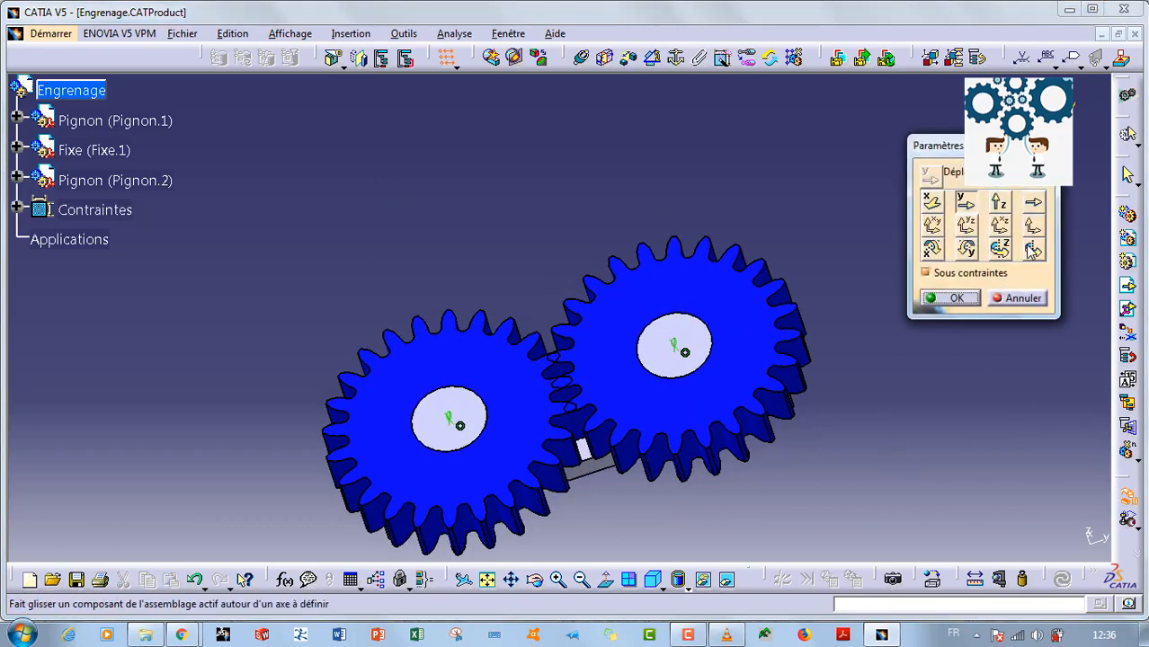
left_click(710, 334)
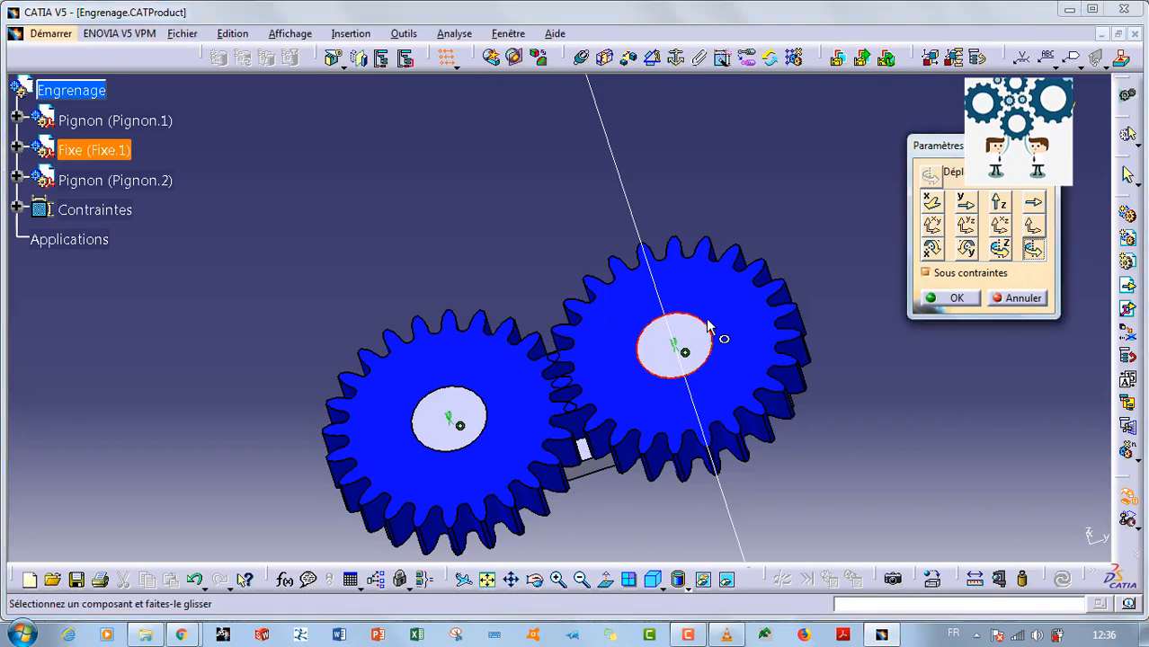
left_click_drag(719, 329, 723, 297)
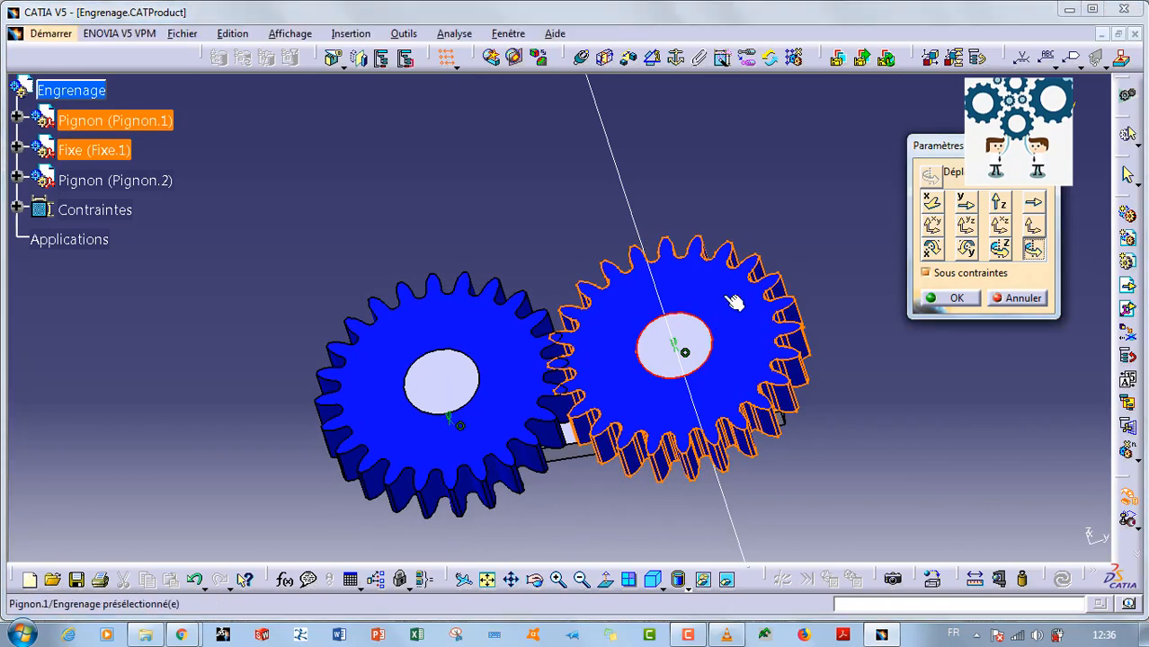
left_click_drag(792, 306, 782, 303)
left_click(929, 272)
left_click(946, 298)
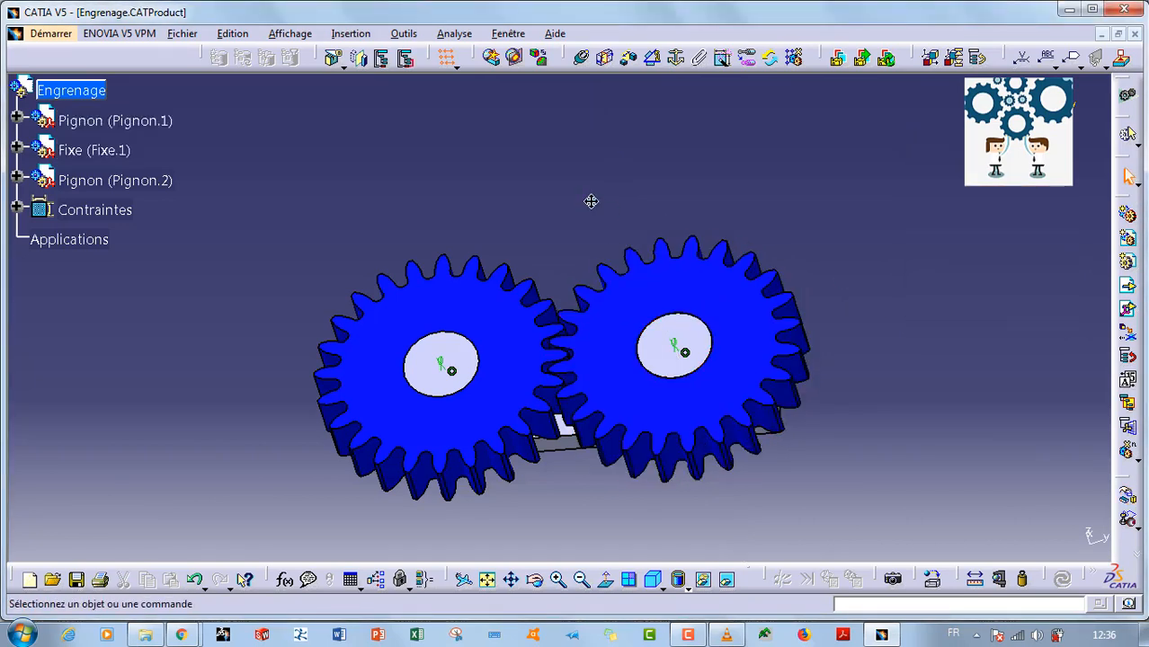
Switch the gear assembly to the DMU Kinematics workbench.
middle_click_drag(566, 297, 632, 333)
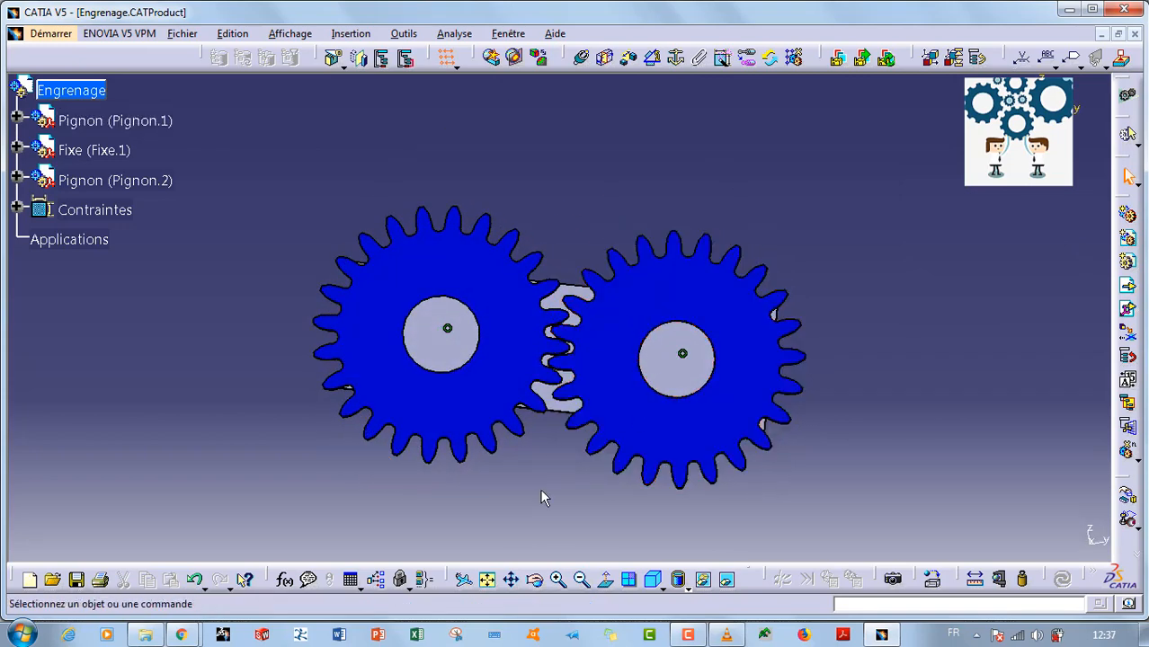
middle_click_drag(539, 498, 561, 300)
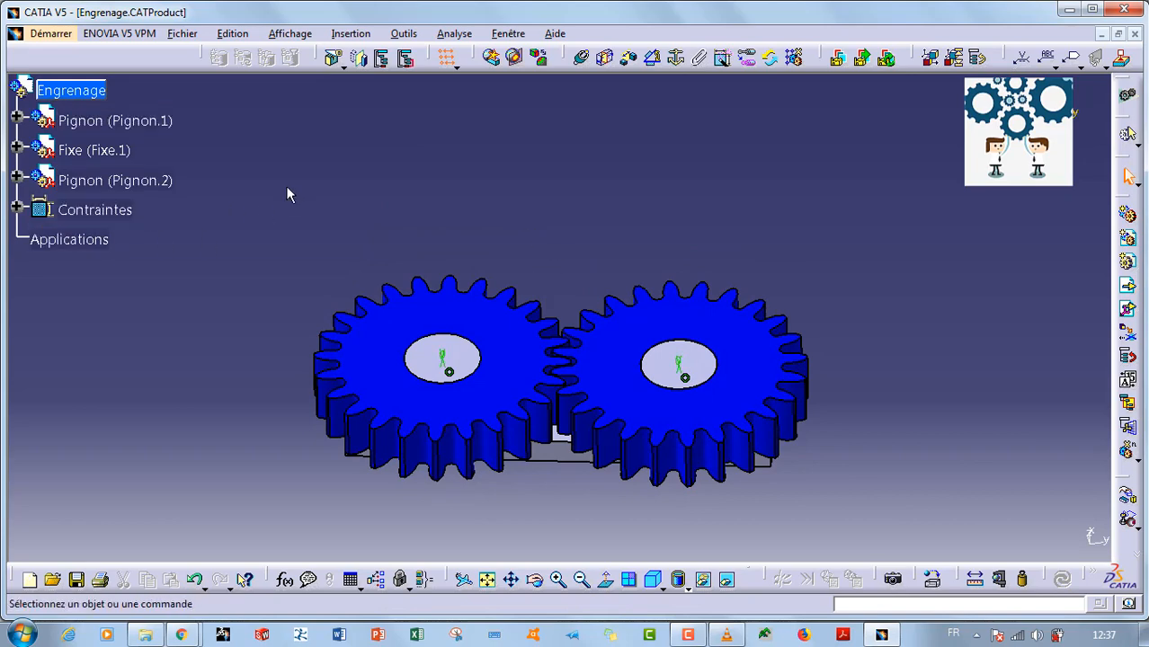
left_click(68, 37)
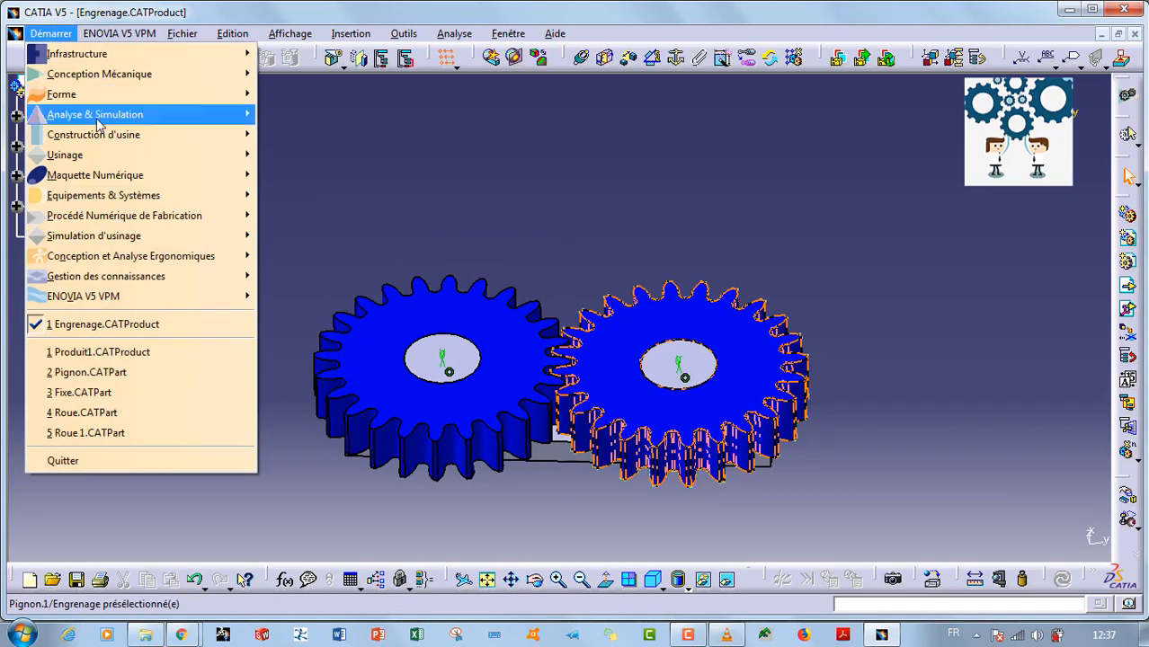
mouse_move(124, 180)
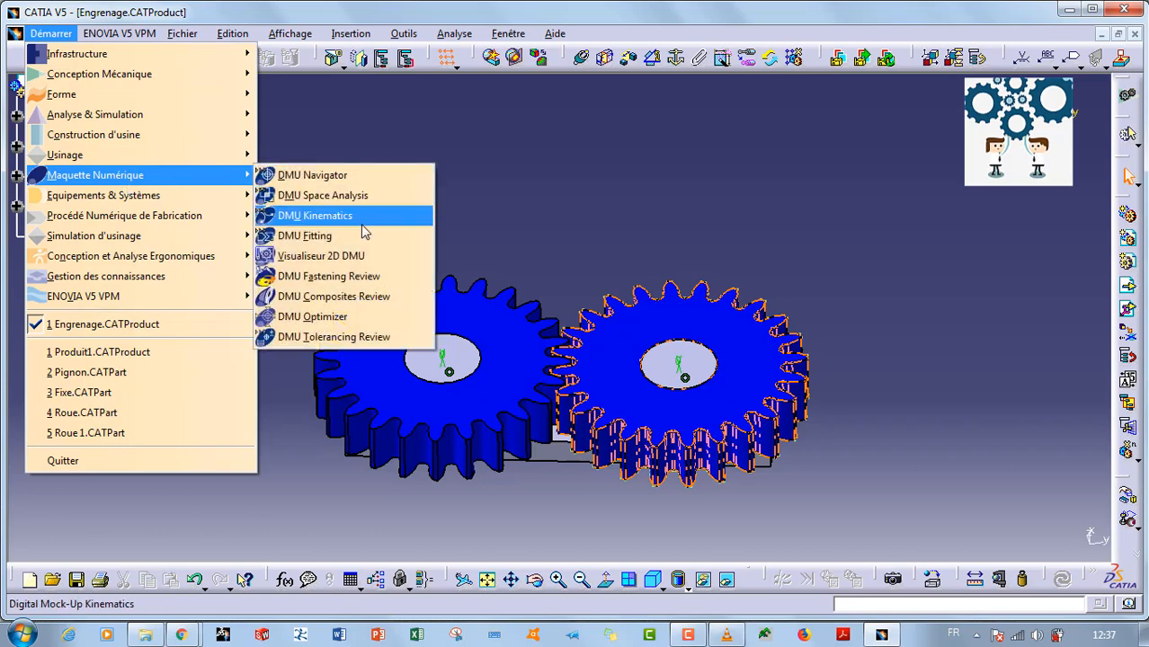
left_click(364, 216)
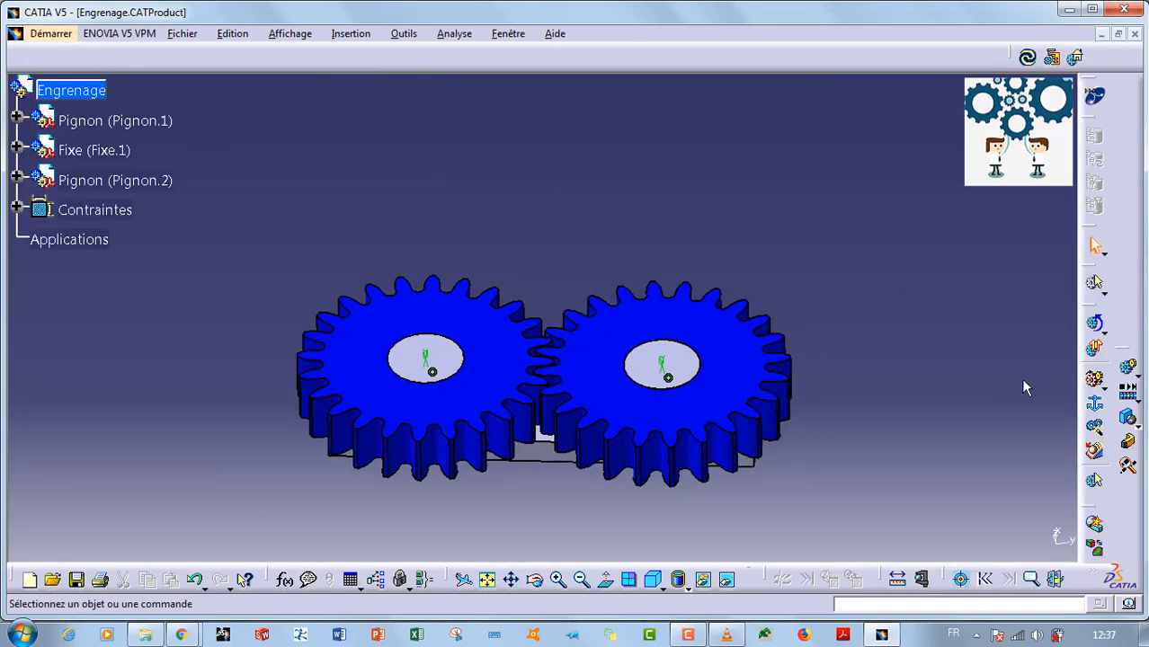
Create a new mechanism with the default name and define the Fixe plate as its fixed part.
left_click(1095, 404)
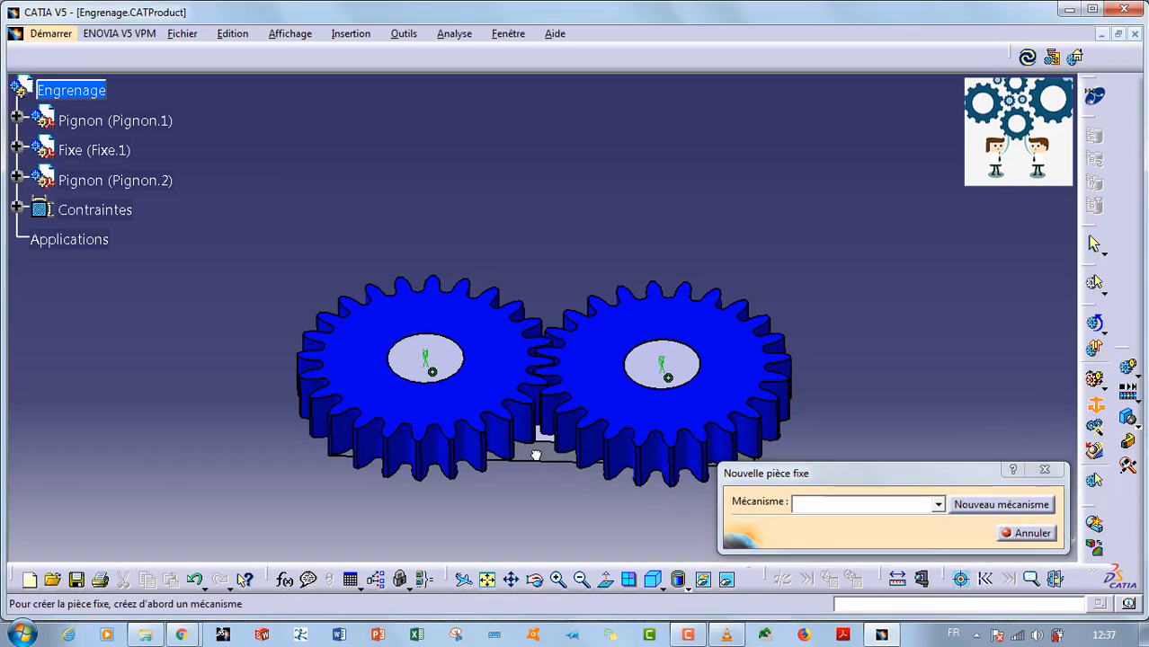
left_click(998, 504)
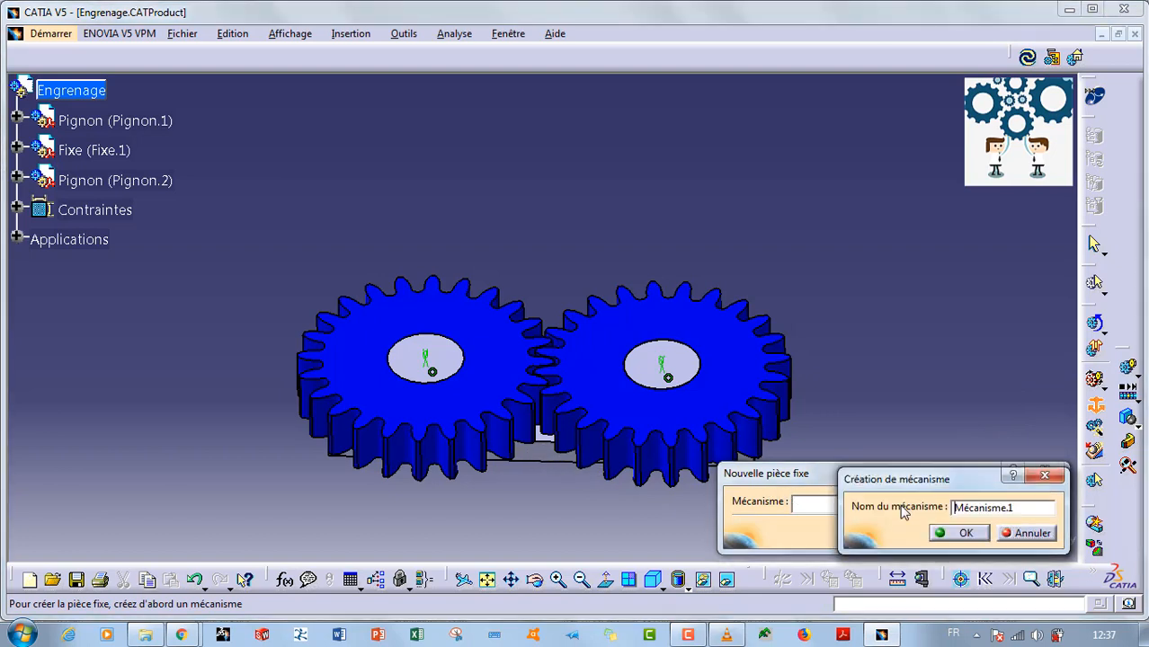
left_click(953, 532)
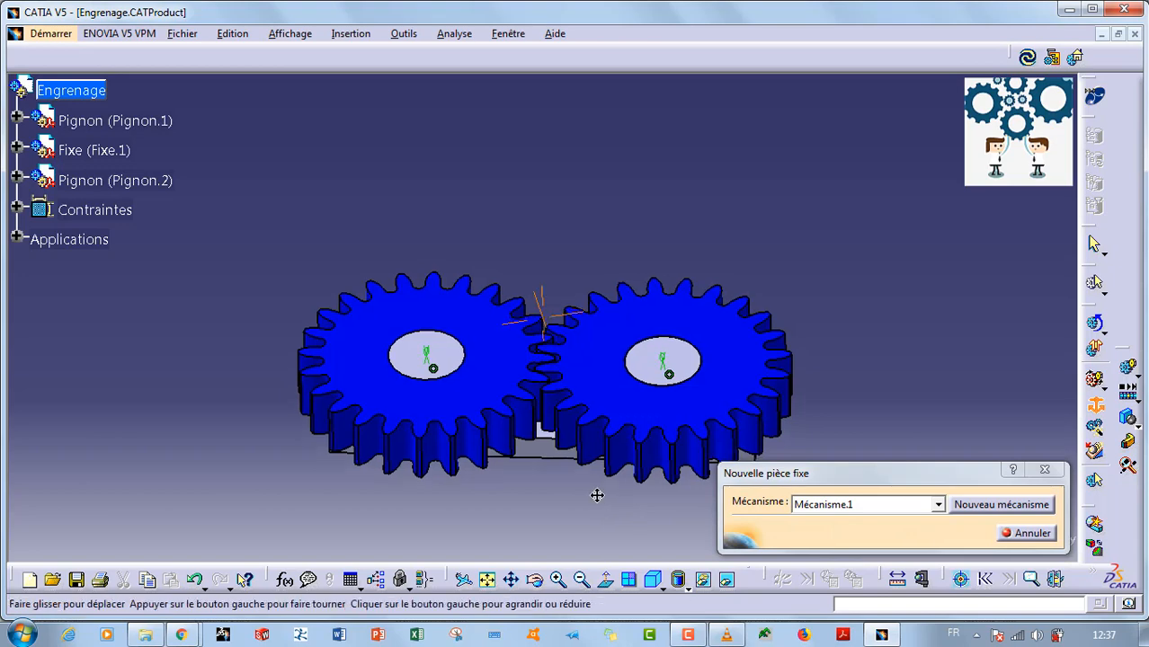
middle_click_drag(595, 493, 557, 385)
left_click(558, 387)
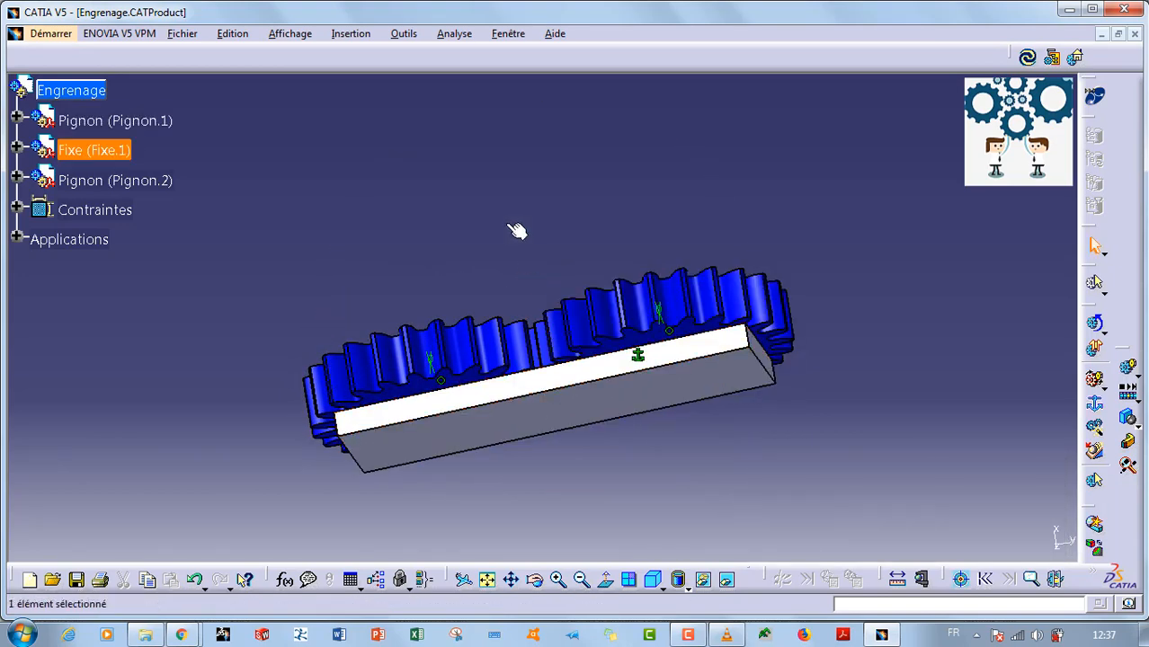
Start a gear joint (Engrenage) in the mechanism and open the creation of its first revolute joint.
middle_click_drag(516, 226, 572, 448)
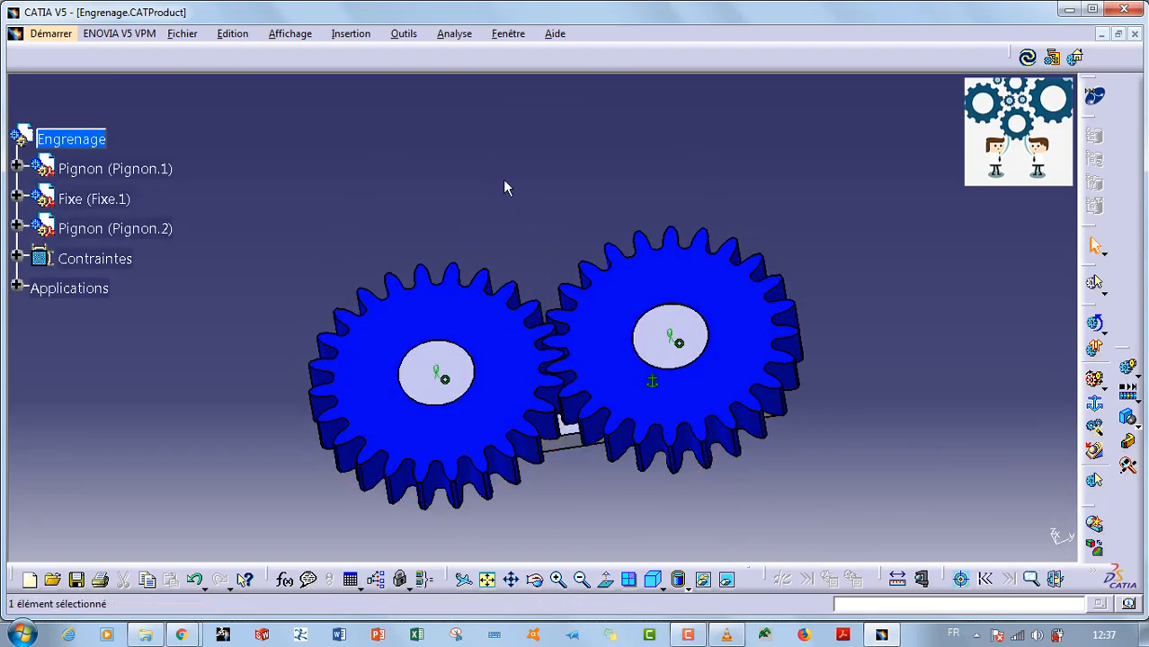
left_click(1104, 390)
left_click(1103, 390)
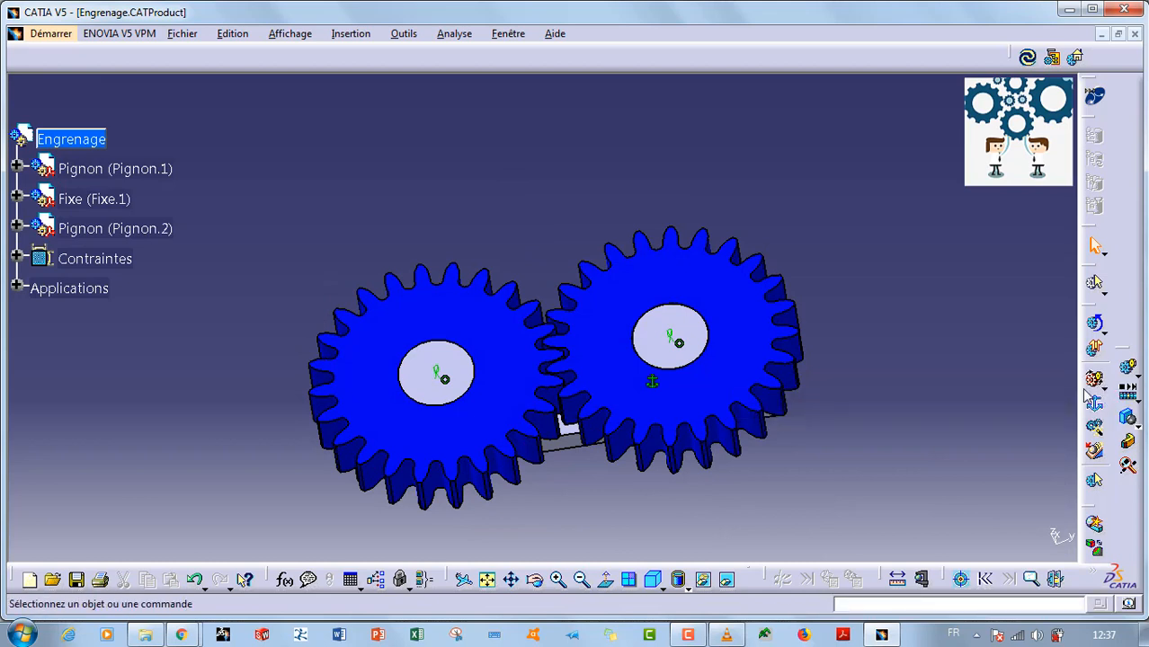
left_click(1104, 390)
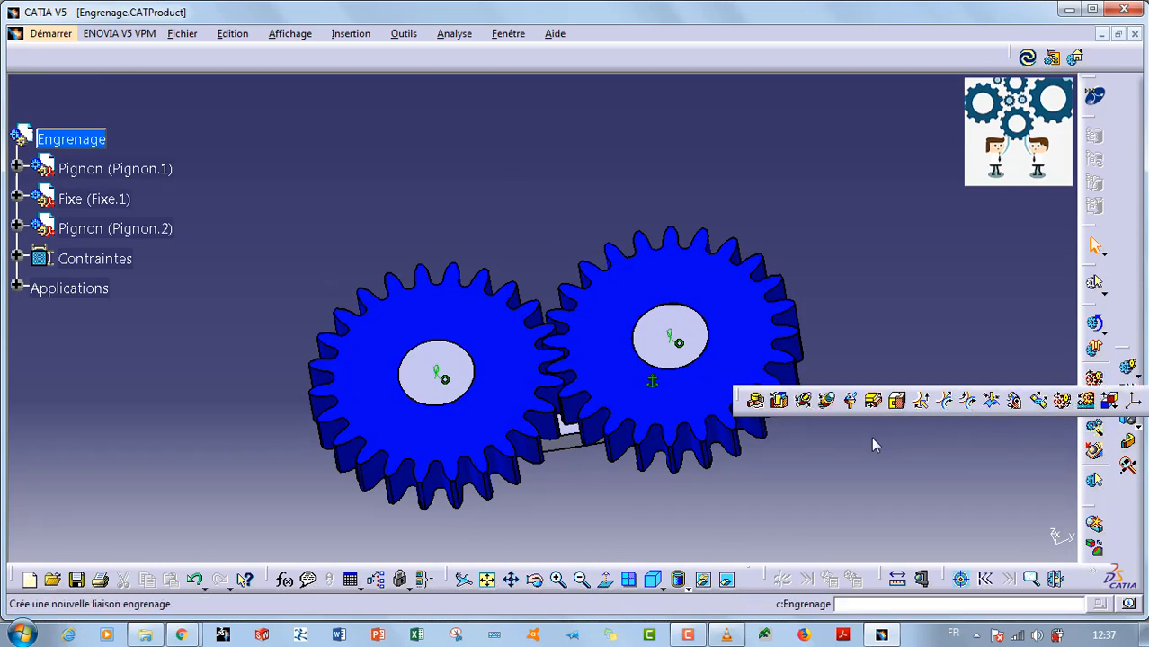
left_click(1062, 400)
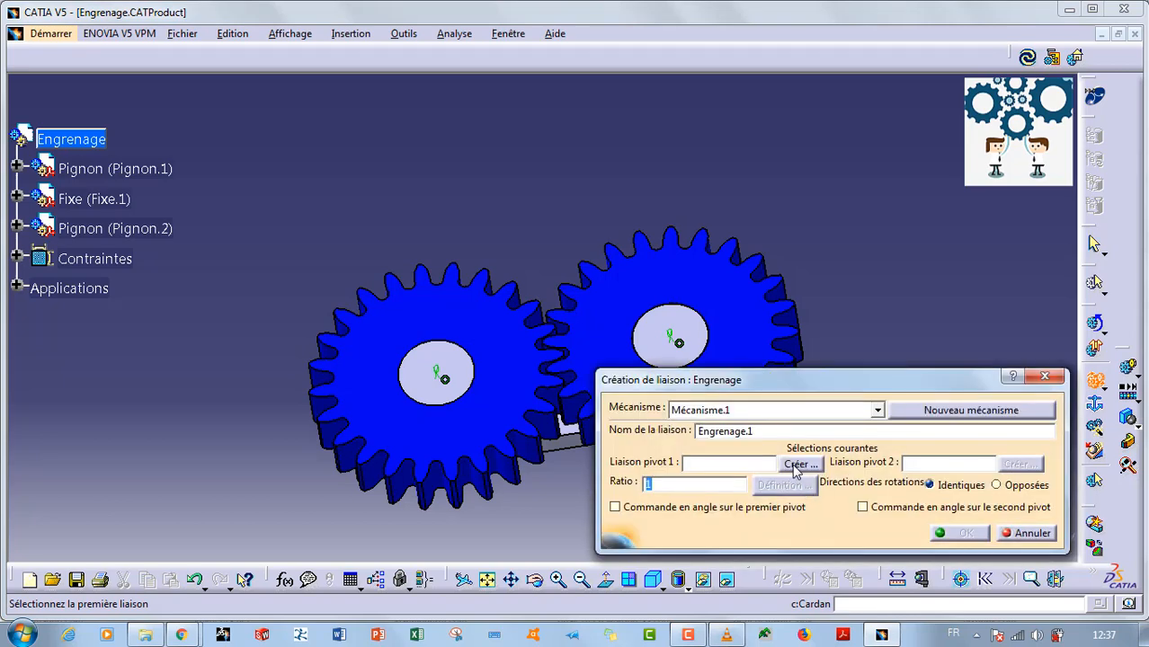
left_click(796, 464)
Hide the Fixe plate to expose the pinion bores for the revolute joint selections.
middle_click_drag(544, 291, 360, 267)
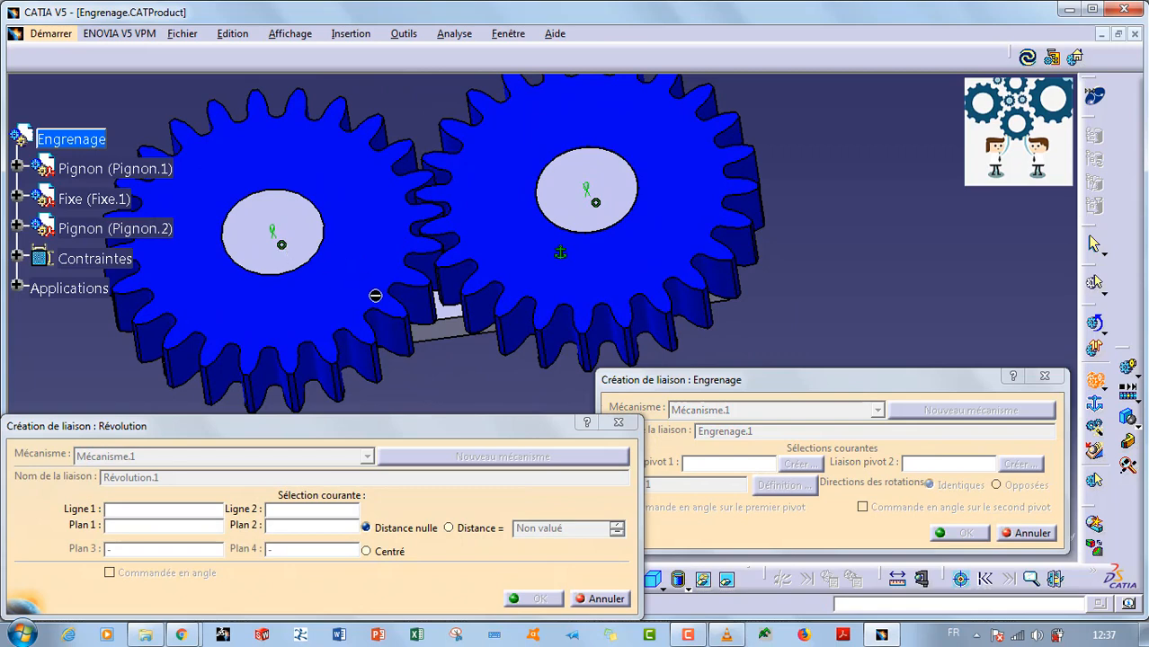
middle_click_drag(388, 309, 320, 206)
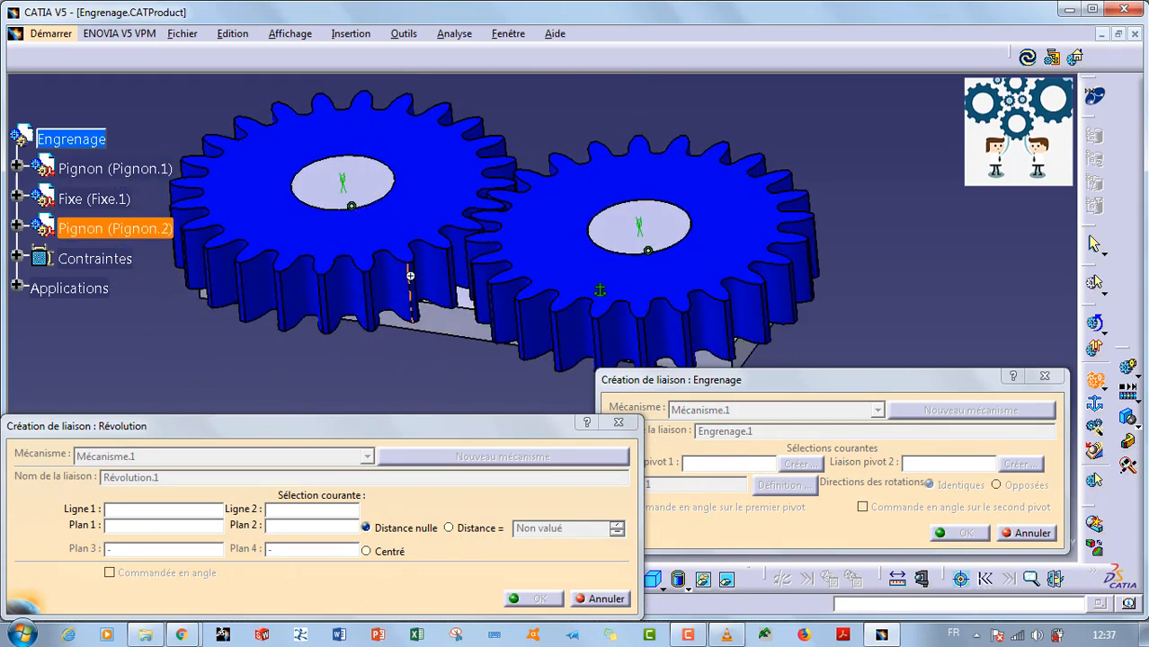
middle_click_drag(410, 275, 412, 206)
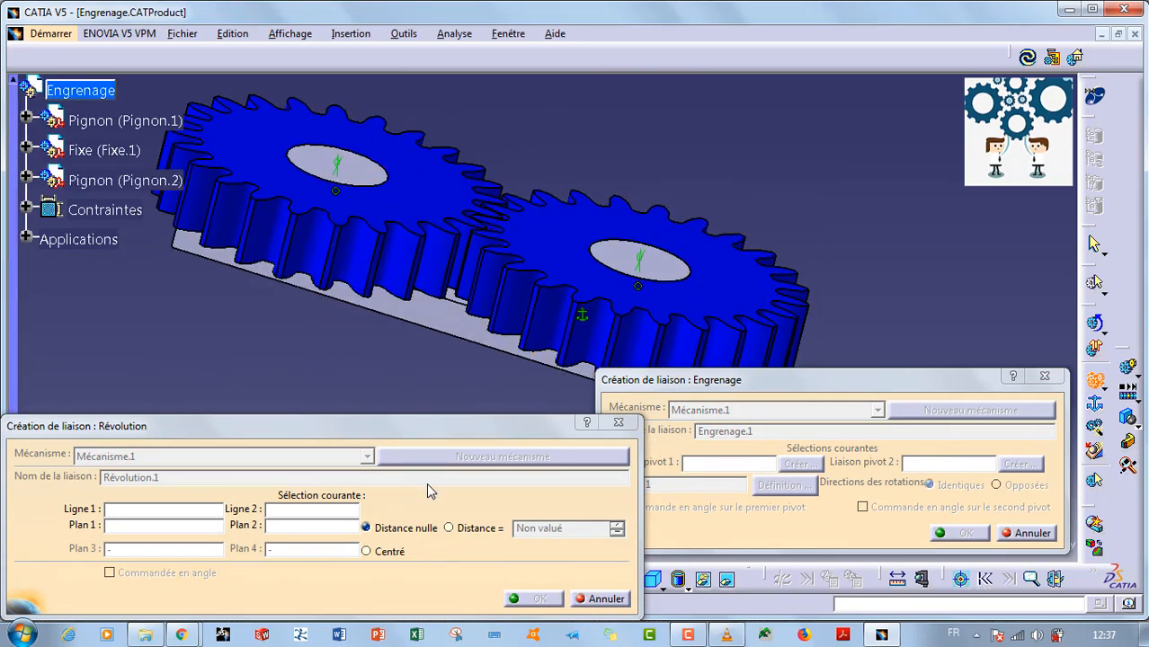
right_click(433, 311)
left_click(471, 364)
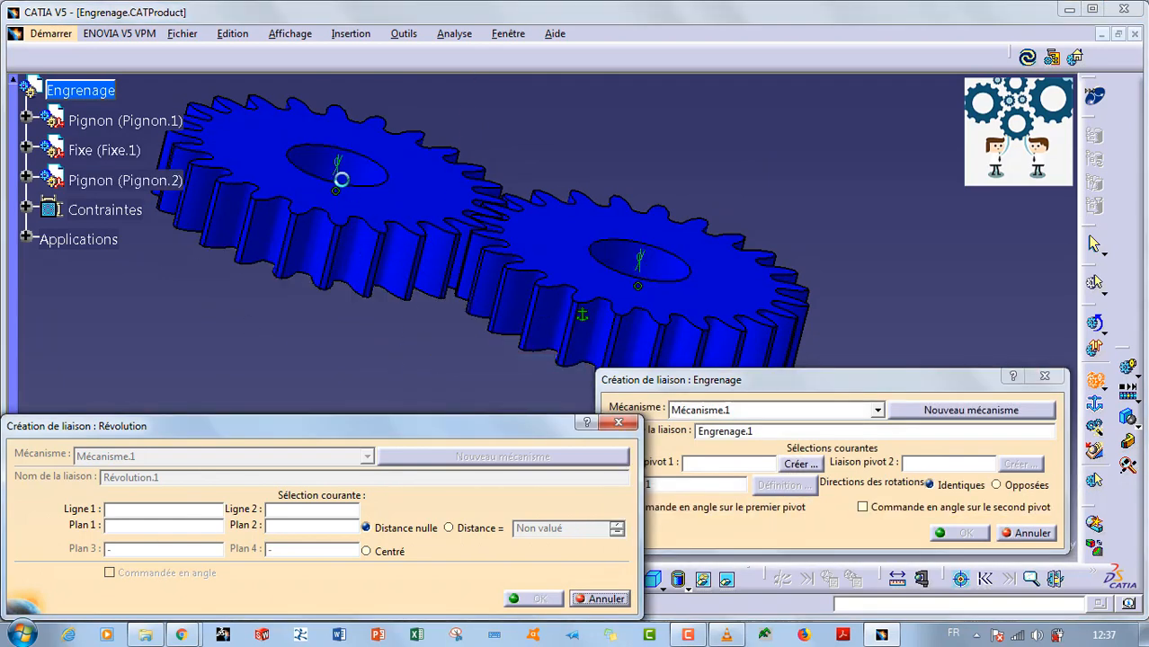
Create the first revolute joint from the axes of Pignon.2 and its plate boss and their top faces, at zero distance.
left_click(361, 184)
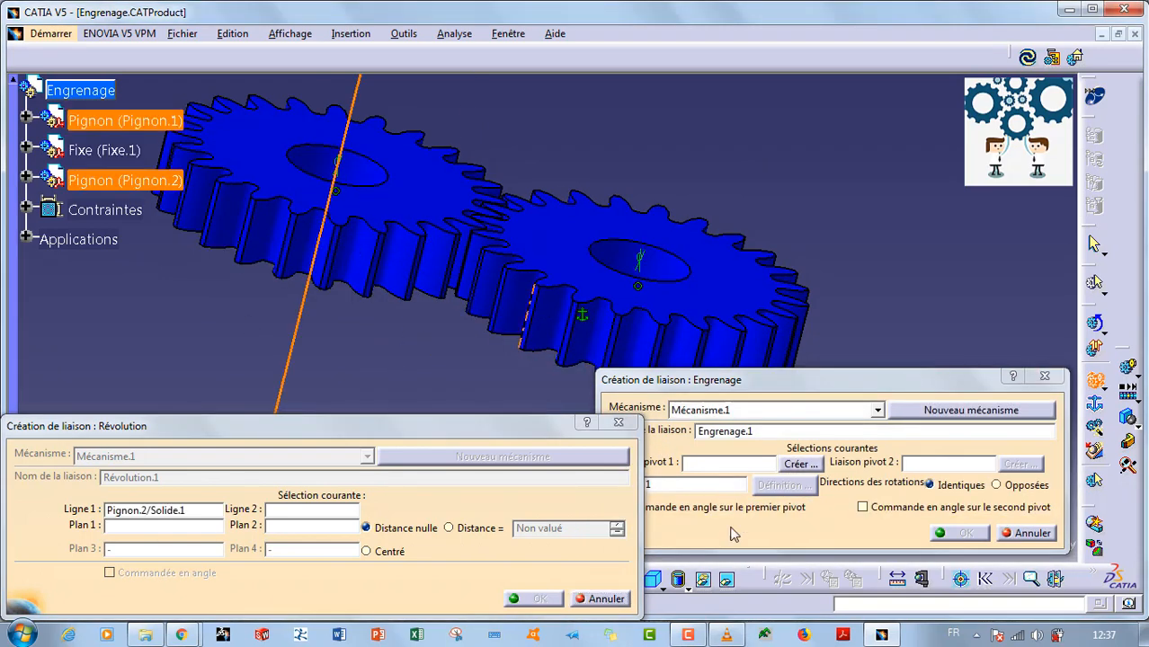
left_click(726, 578)
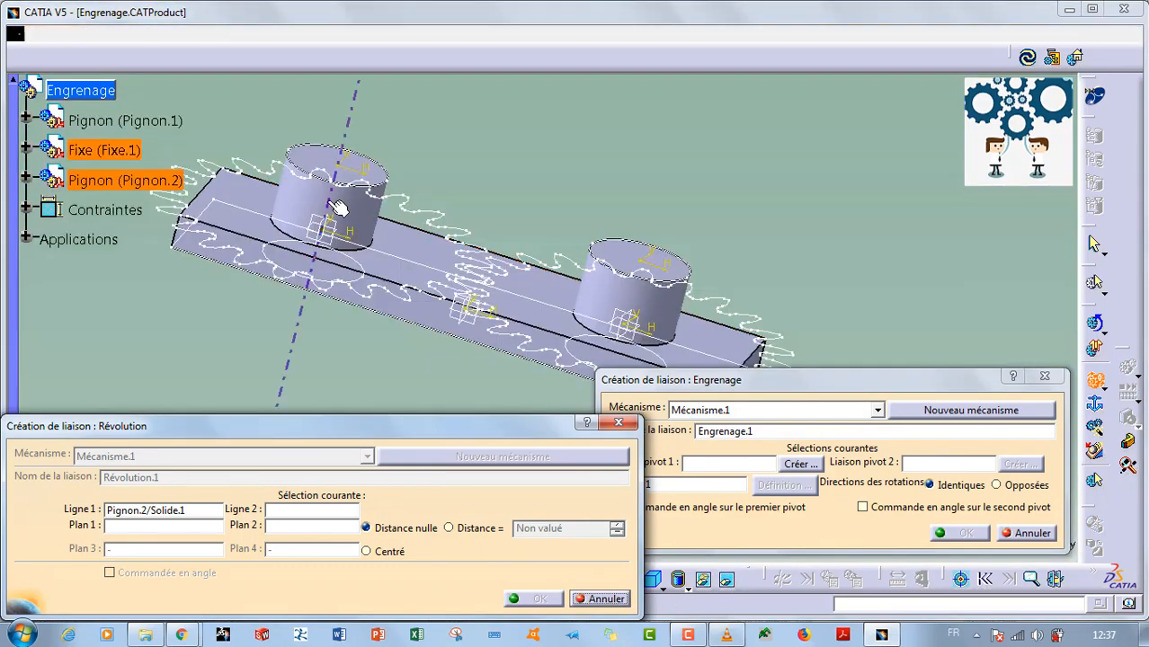
left_click(340, 168)
middle_click_drag(330, 162, 366, 57)
middle_click_drag(448, 155, 665, 259)
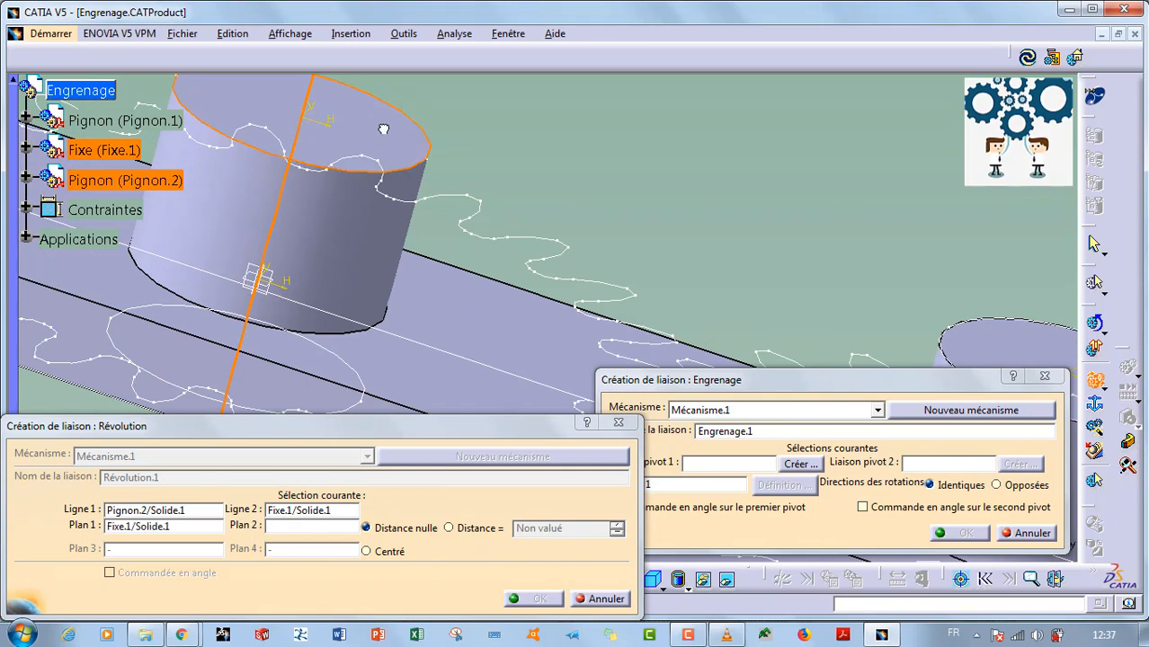
left_click(728, 583)
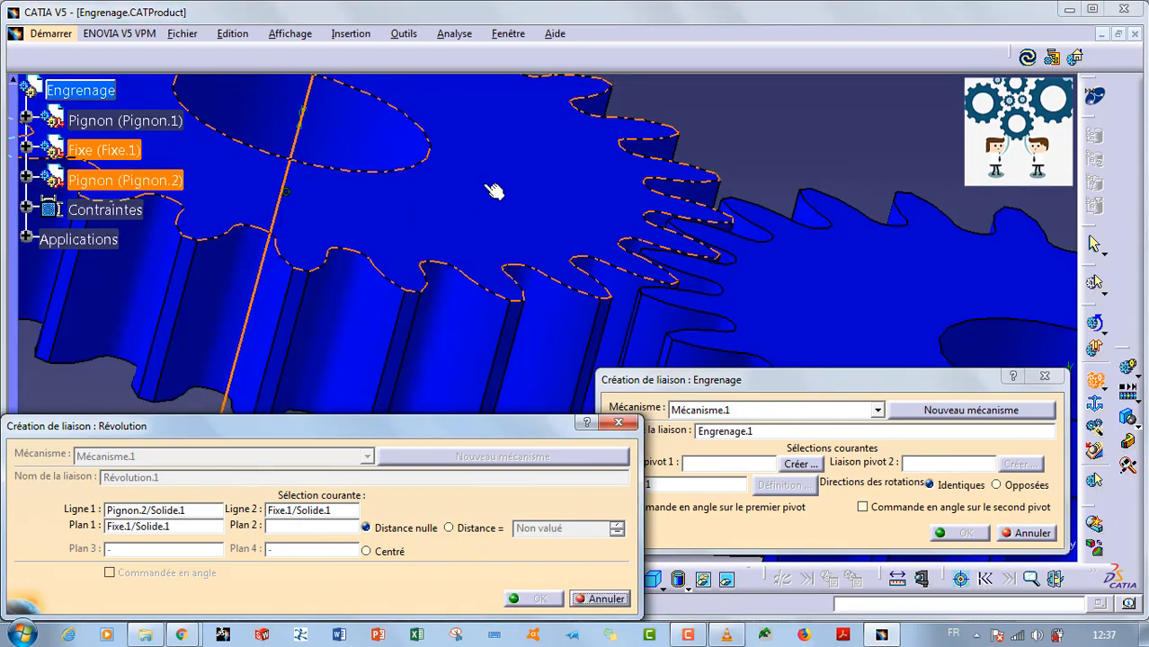
left_click(484, 186)
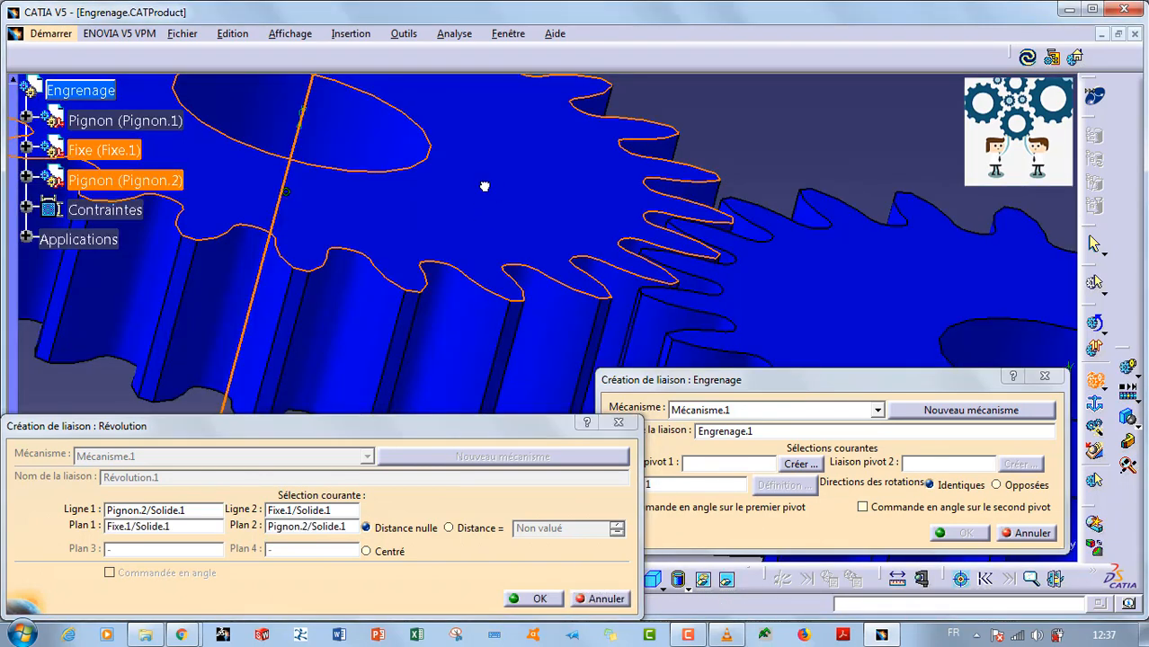
left_click(537, 599)
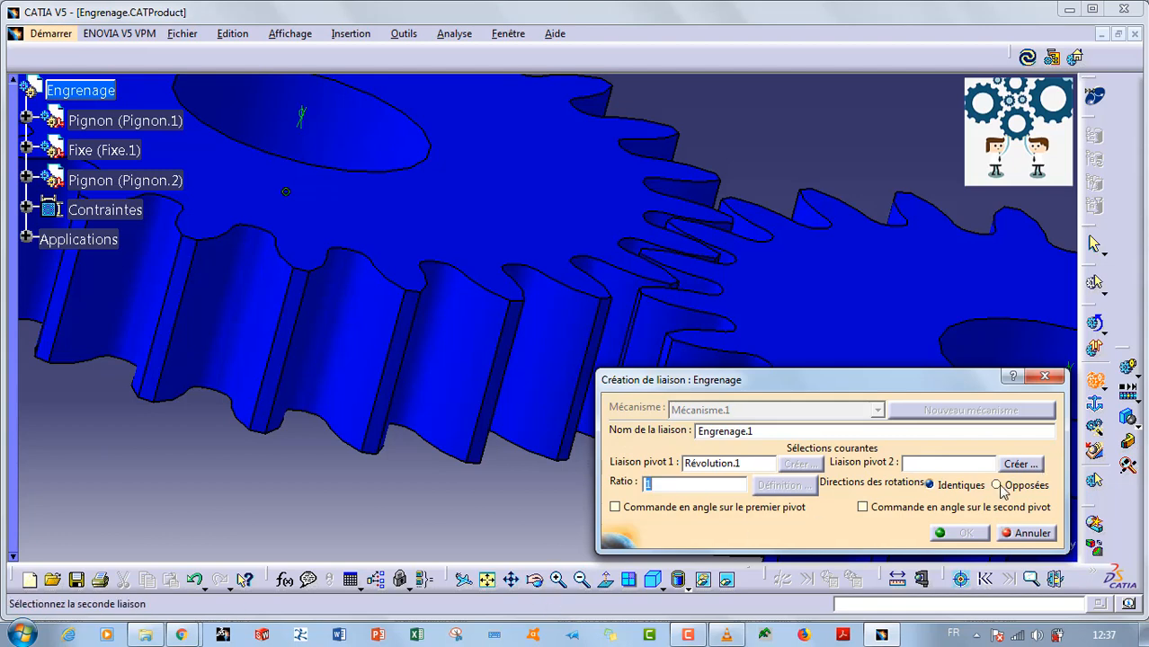
Create the second revolute joint from the axes of Pignon.1 and its plate boss and their top faces, at zero distance.
left_click(1016, 465)
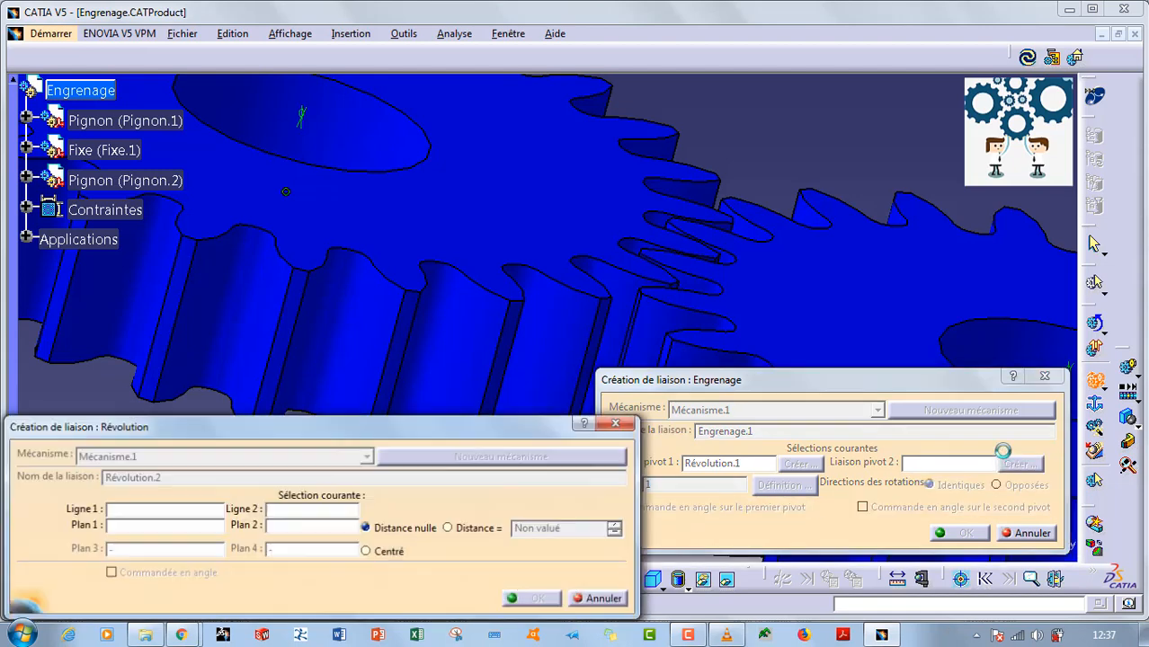
middle_click_drag(693, 356, 135, 153)
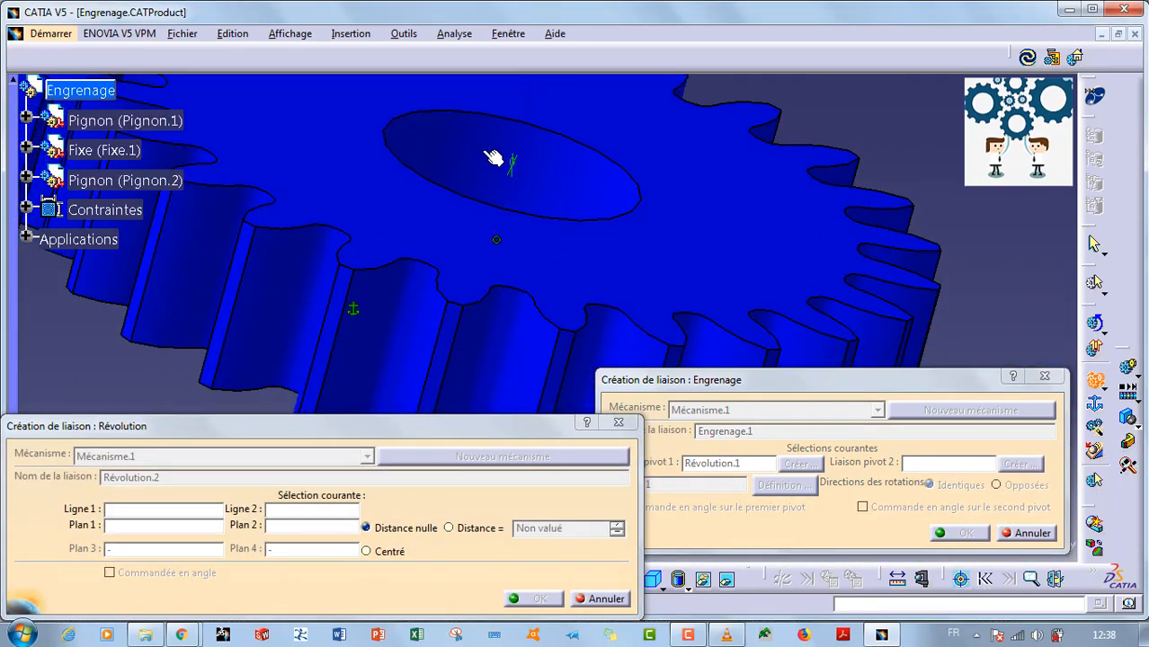
left_click(494, 158)
left_click(728, 581)
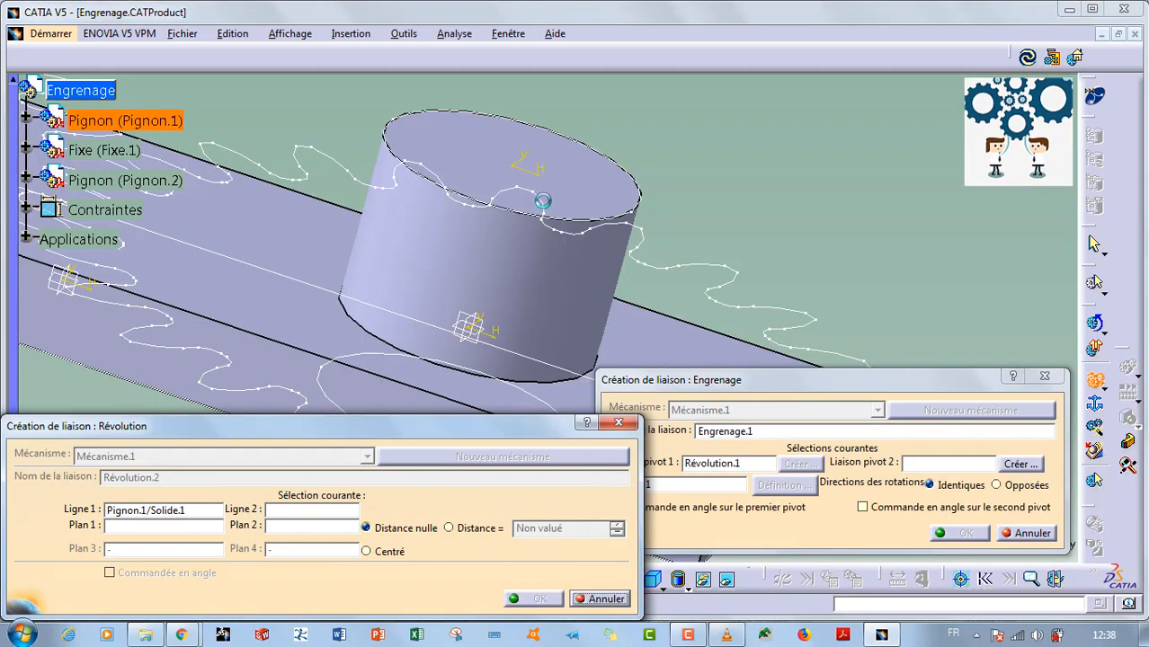
left_click(521, 254)
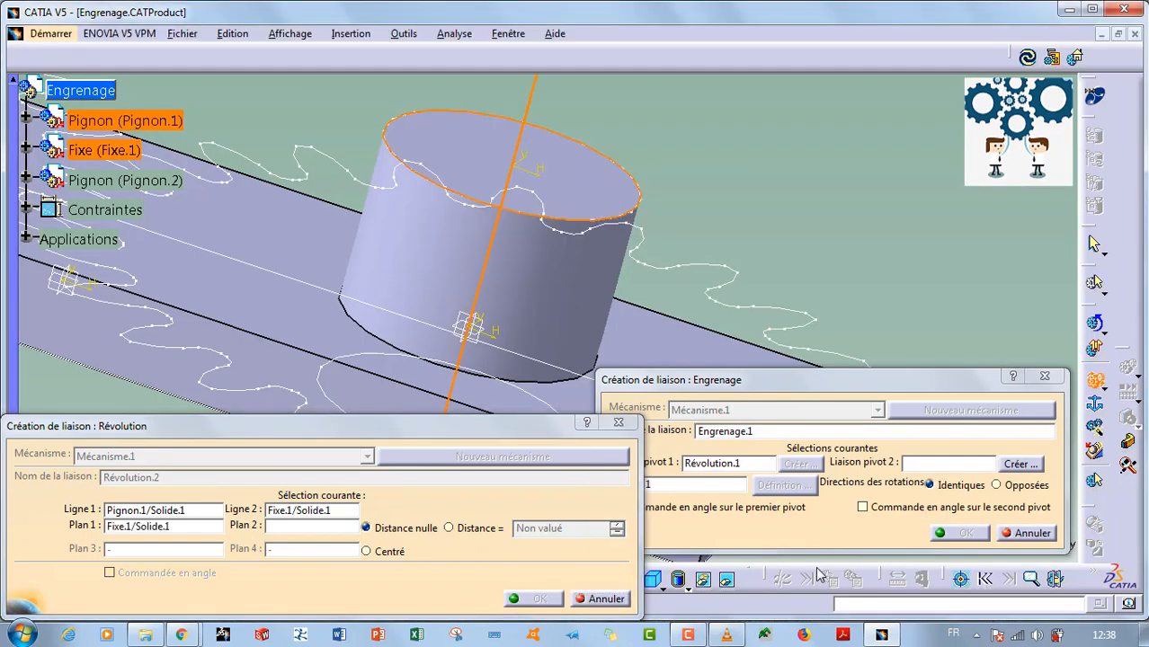
left_click(728, 581)
left_click(745, 272)
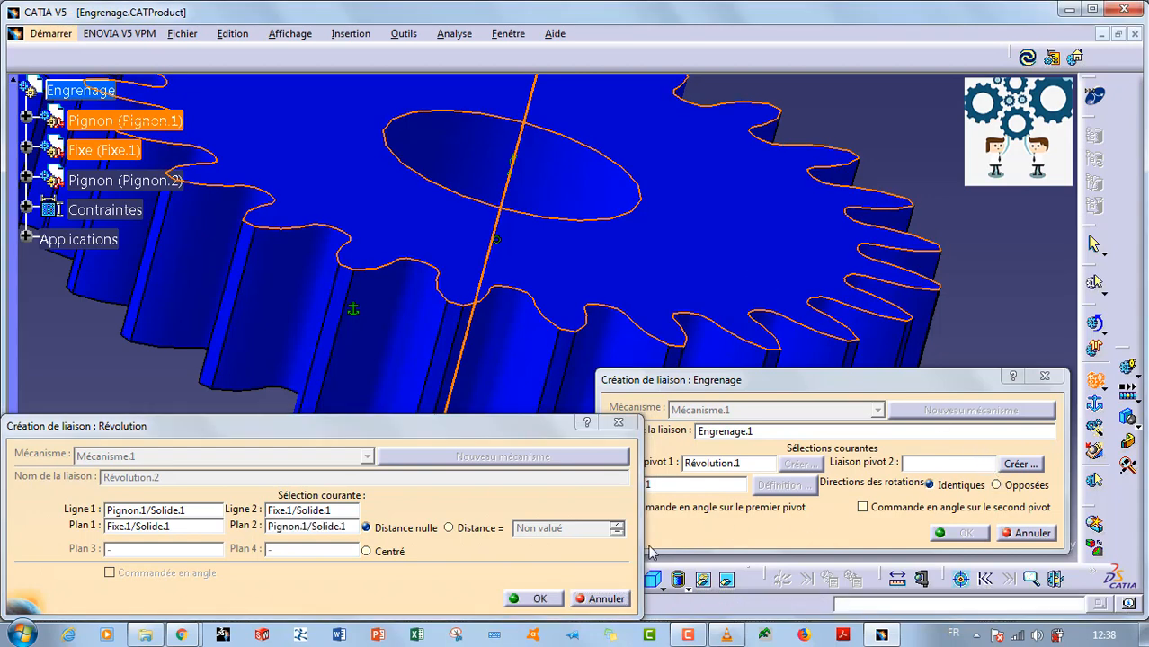
left_click(536, 600)
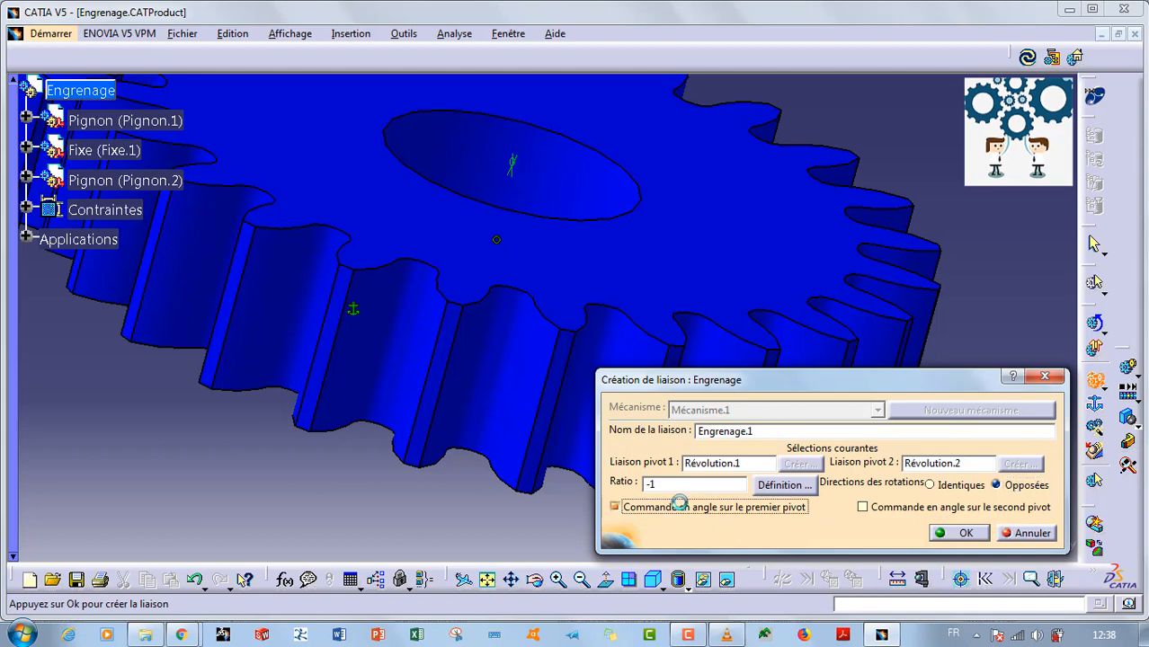
Complete the gear joint with opposite rotation directions, a ratio of -1 and an angle command on the first pivot.
left_click(960, 532)
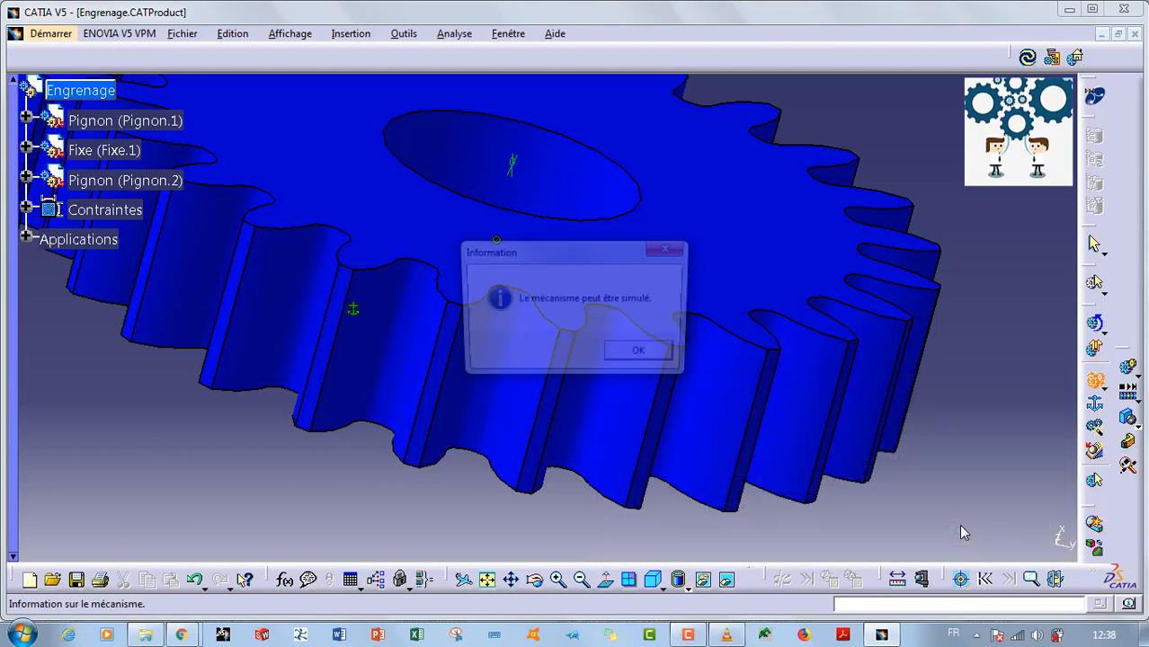
left_click(644, 356)
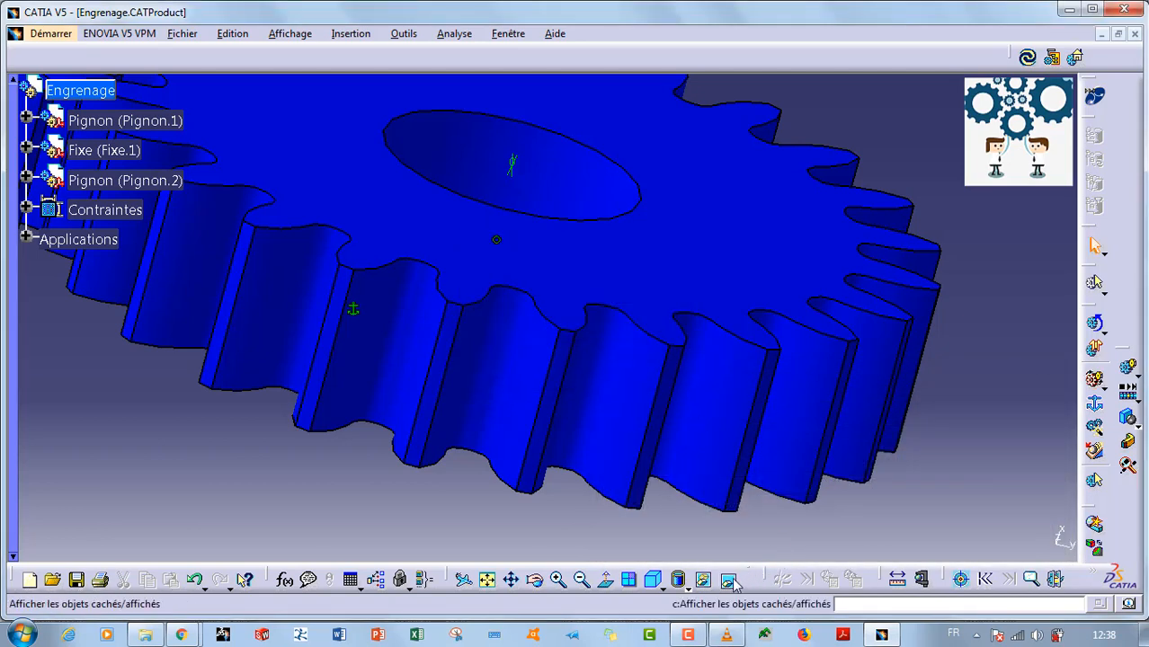
Restore the hidden Fixe plate to the visible space beneath the two pinions.
left_click(727, 579)
right_click(719, 379)
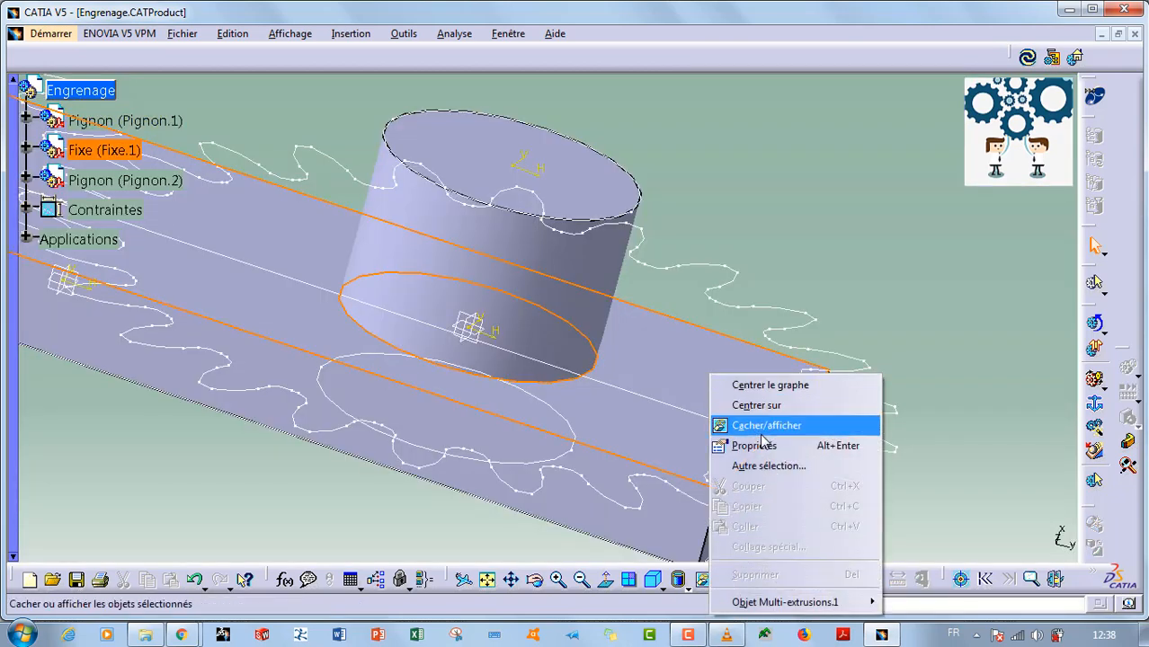
left_click(764, 427)
left_click(730, 582)
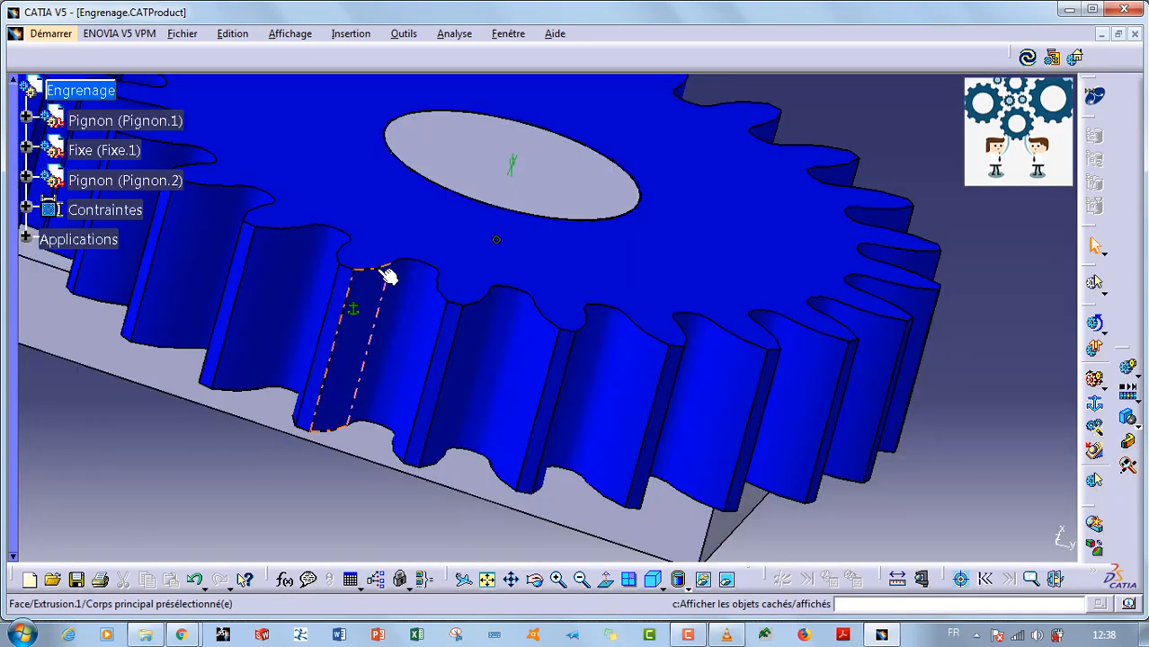
Hide the assembly constraints so their symbols no longer cover the gears.
mouse_move(381, 269)
middle_mouse_down()
mouse_move(440, 384)
mouse_move(541, 446)
mouse_move(588, 514)
mouse_move(577, 483)
middle_mouse_up()
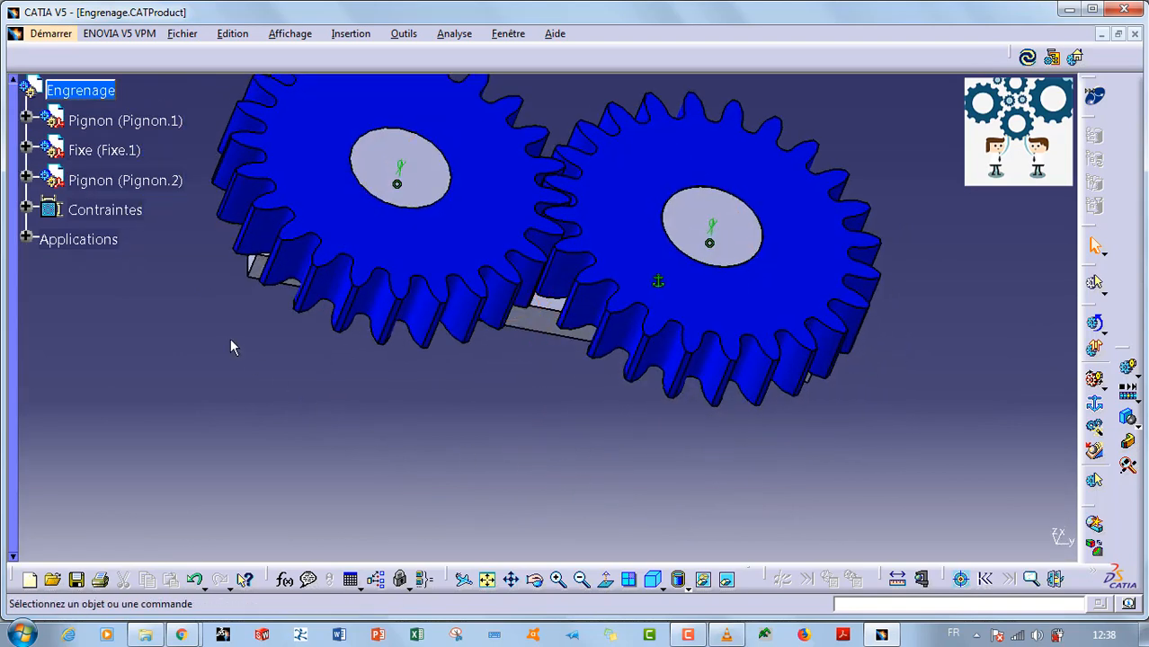
right_click(115, 212)
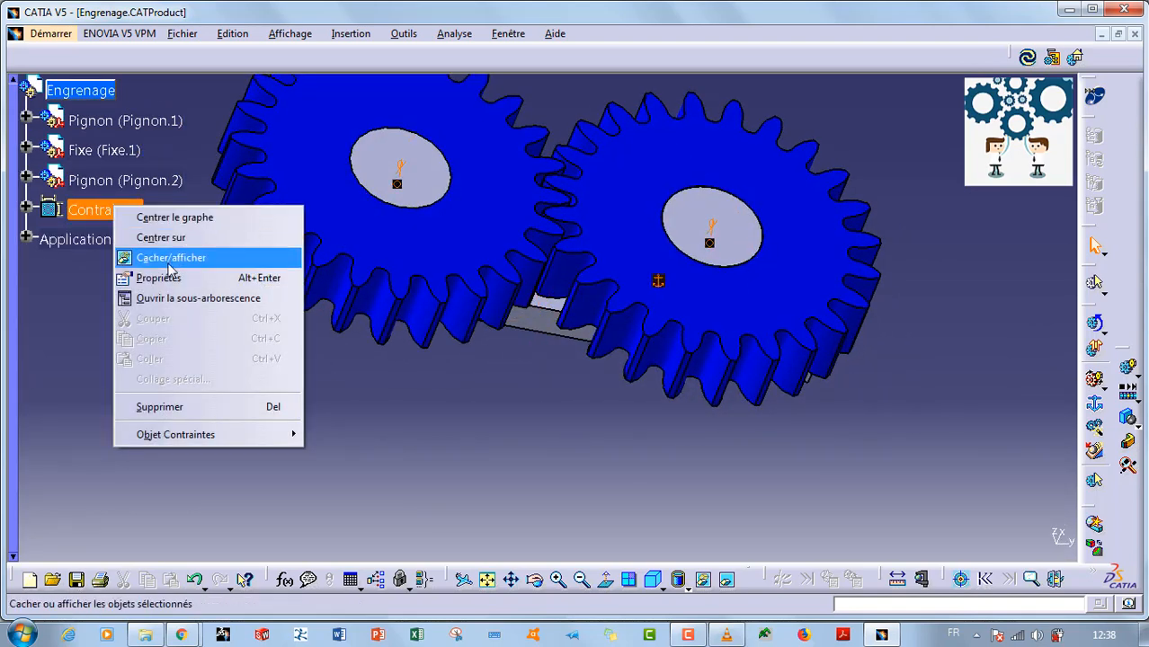
left_click(169, 261)
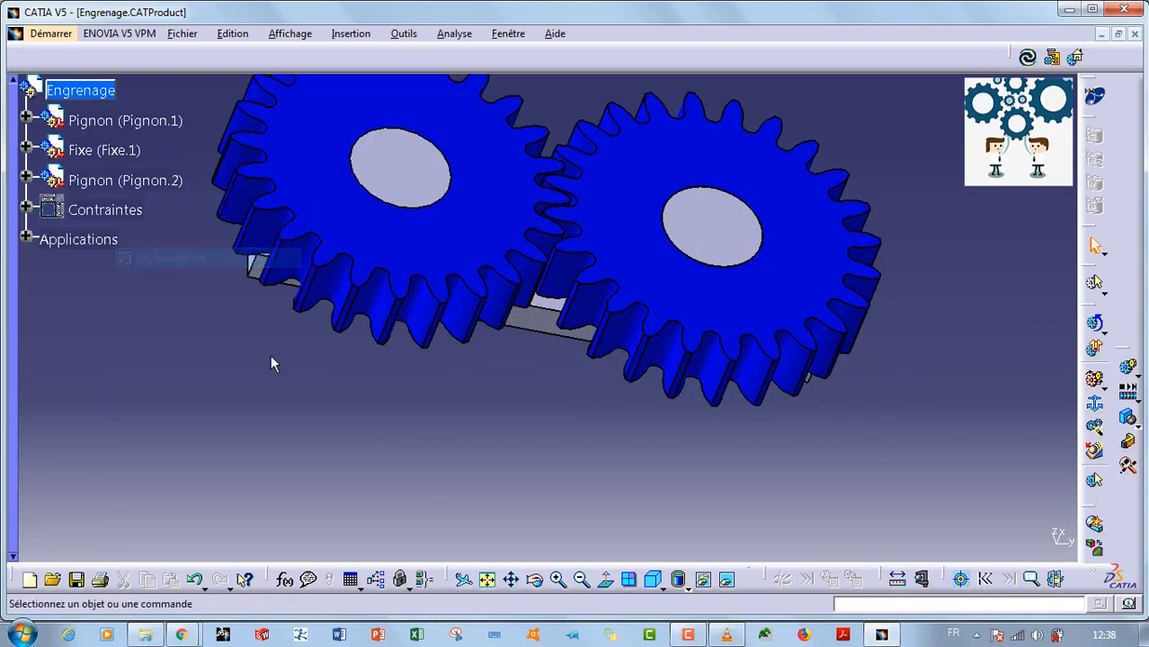
Create a simulation of Mécanisme.1 and insert a position with Commande.1 at 360.
left_click(1129, 371)
left_click(800, 422)
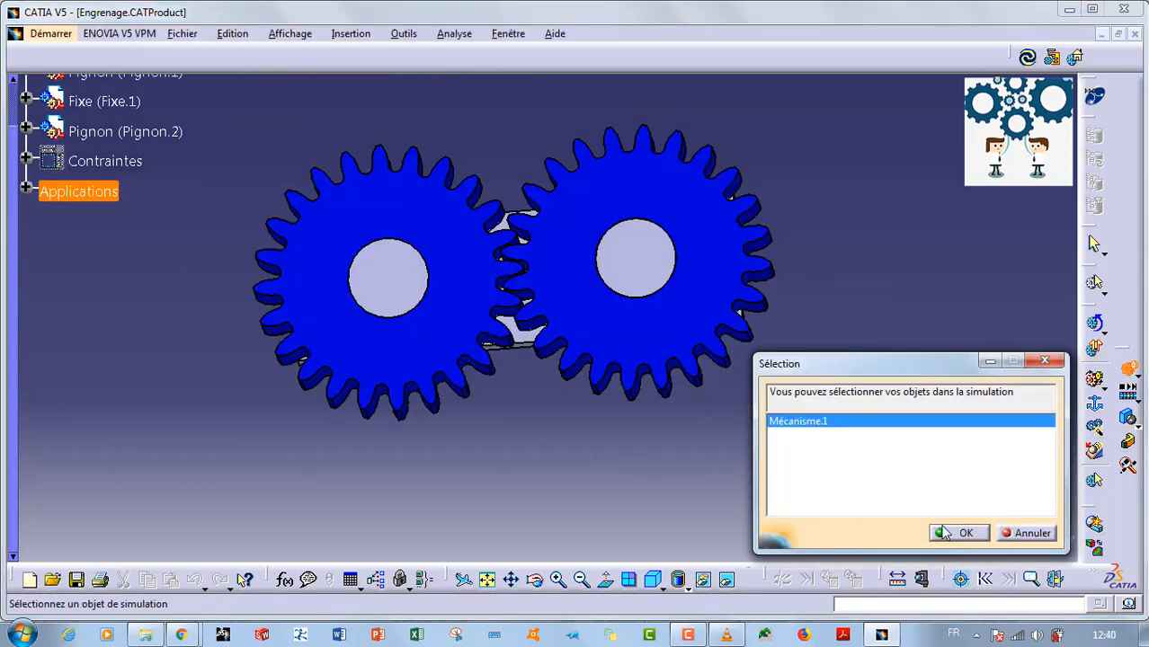
left_click(959, 533)
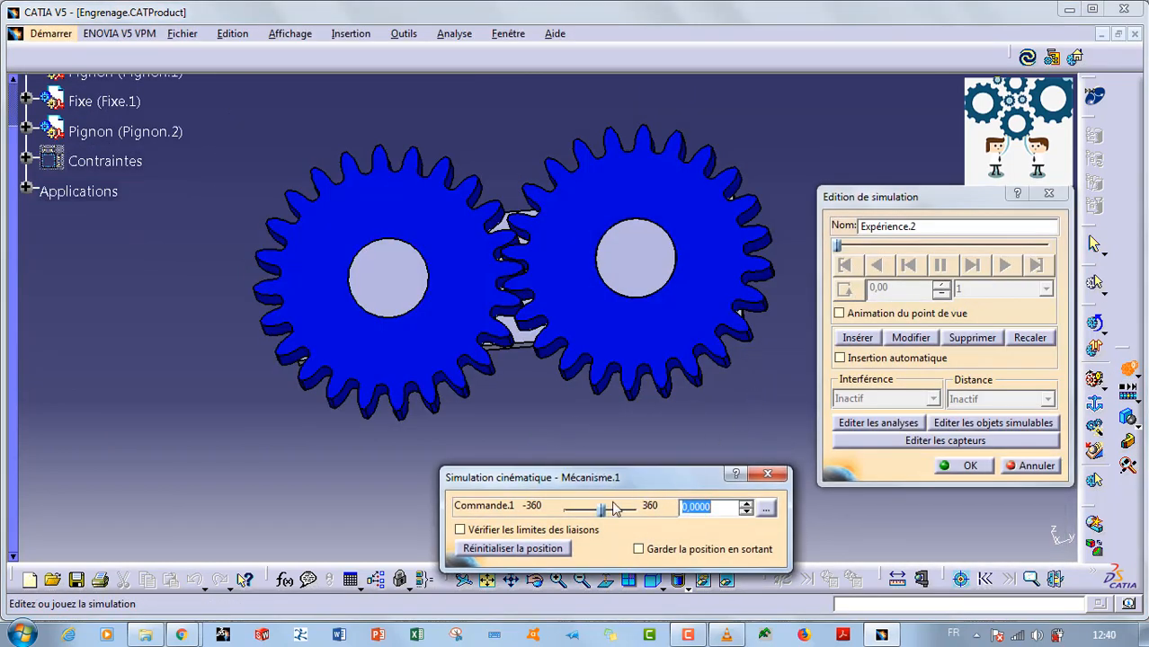
left_click_drag(601, 512, 641, 511)
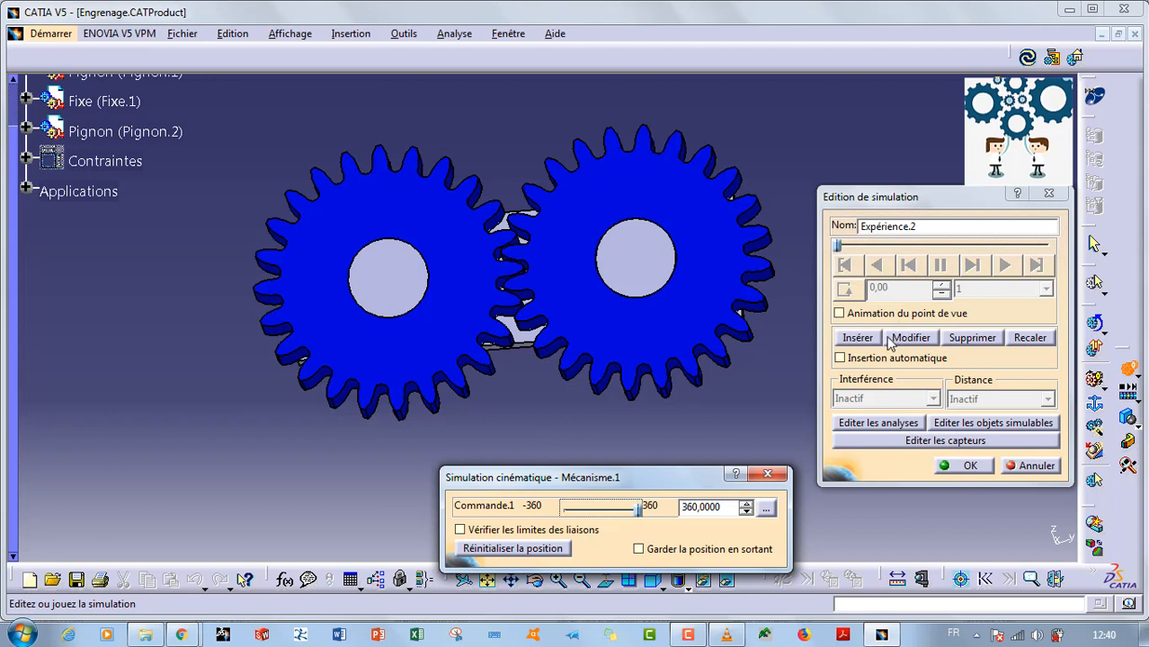
left_click(858, 338)
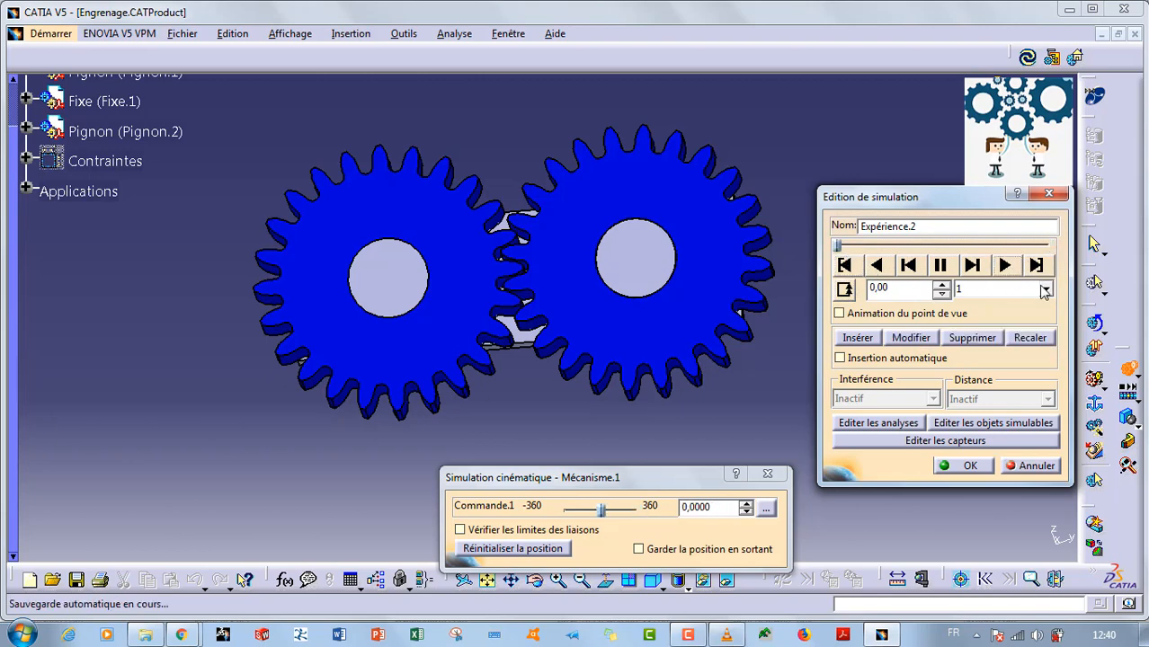
Set the simulation's interpolation step to 0.04 and play the gear motion.
left_click(1045, 290)
left_click(986, 345)
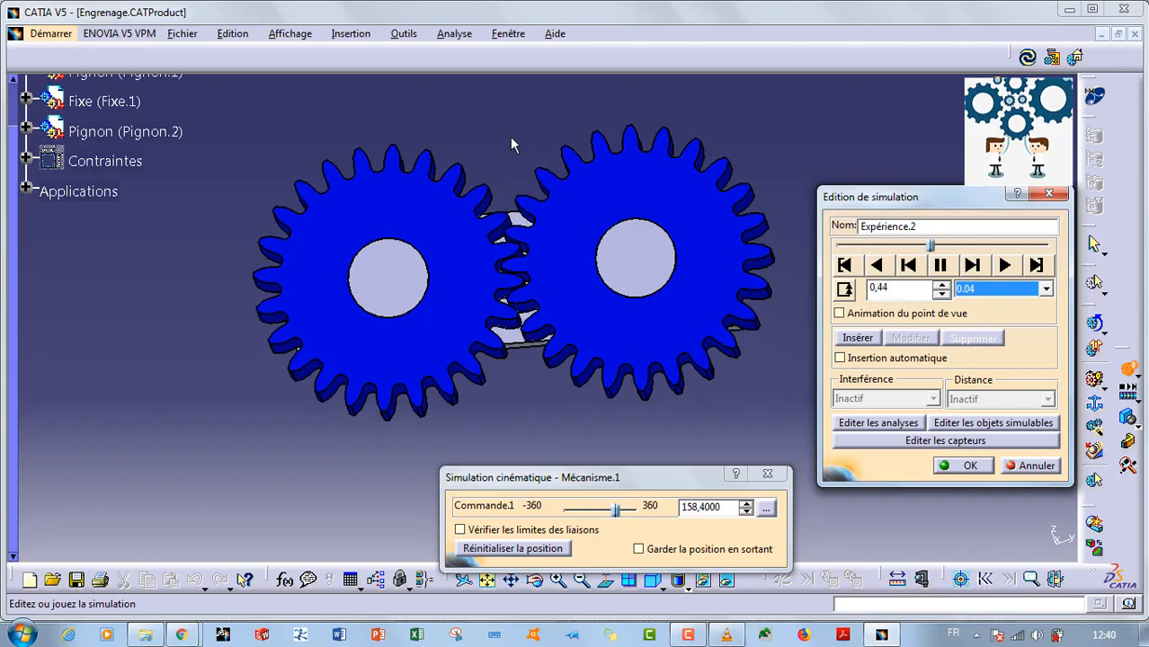
mouse_move(486, 124)
middle_mouse_down()
mouse_move(502, 174)
mouse_move(496, 122)
middle_mouse_up()
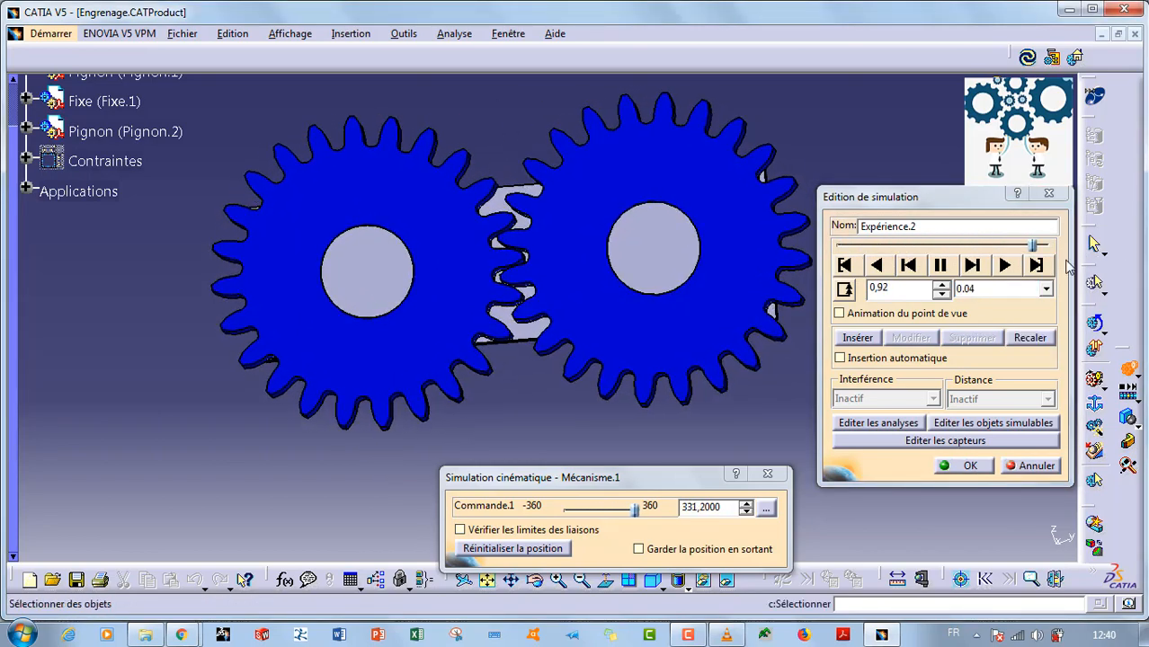
Try an interpolation step of 0.02 on the running simulation, and set it back to 0.04.
left_click(1046, 289)
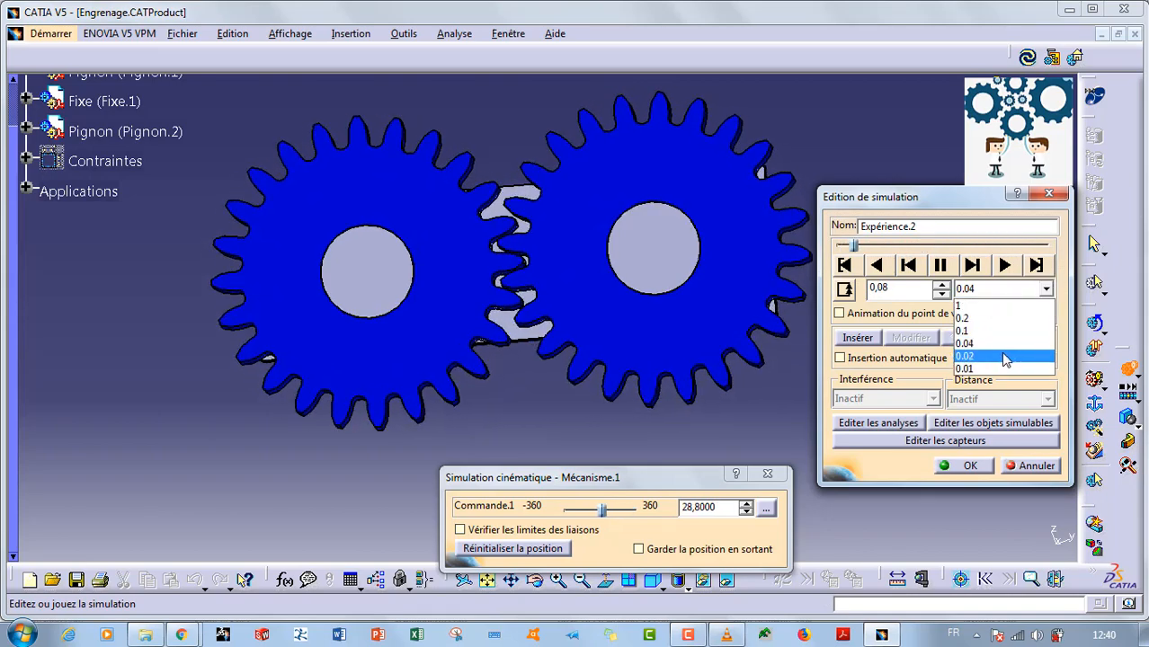
left_click(1004, 360)
left_click(998, 288)
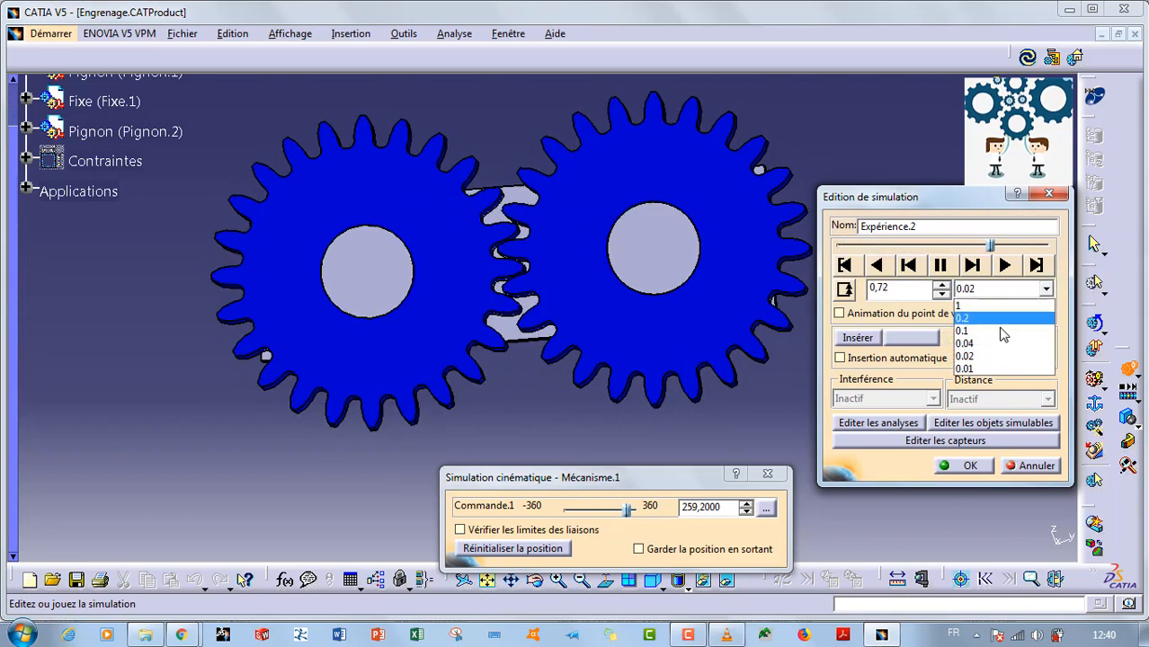
left_click(998, 343)
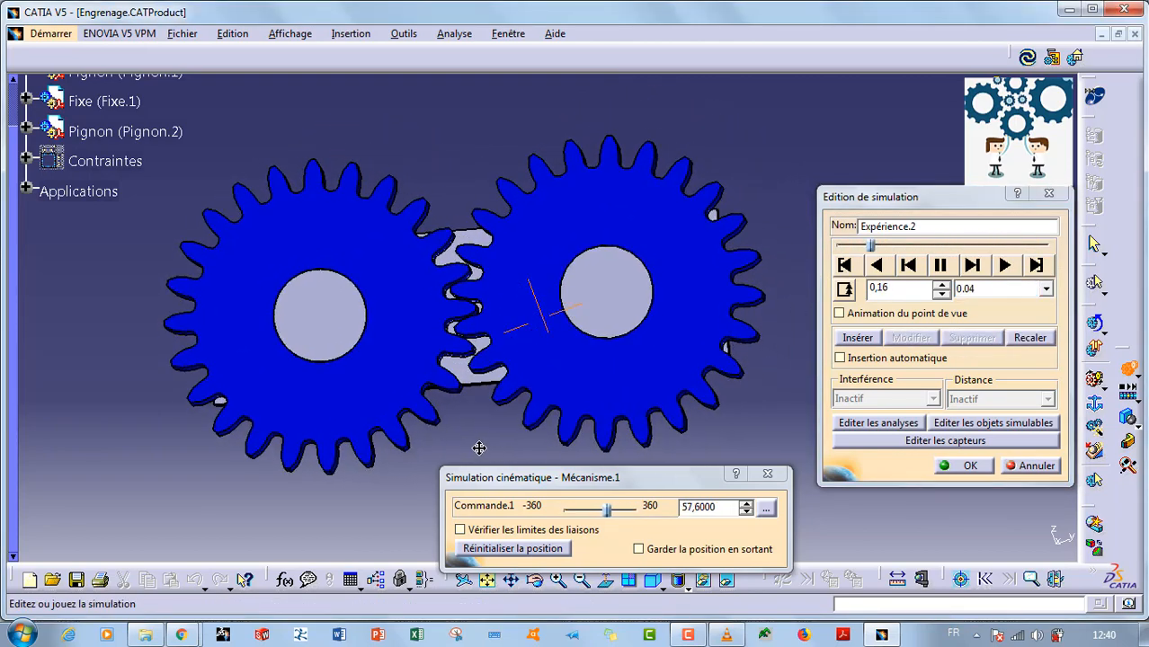
Set the interpolation step to 0.01 and inspect the meshing pinions from an oblique angle as the simulation plays.
middle_click_drag(479, 448, 482, 359)
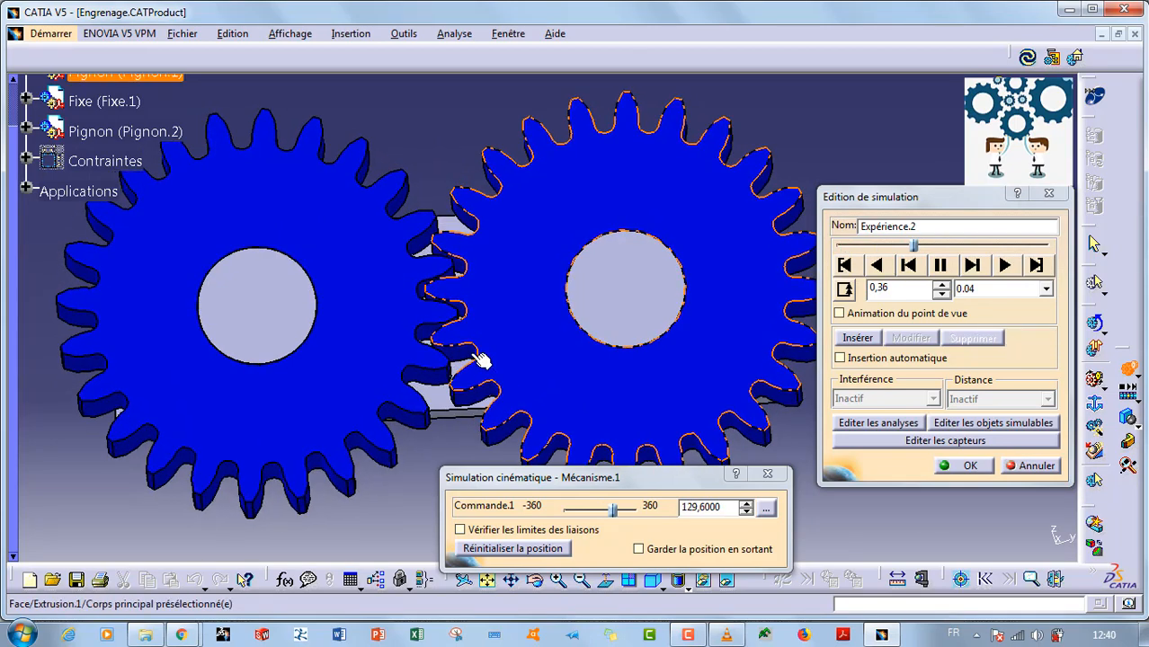
middle_click_drag(444, 80, 448, 139)
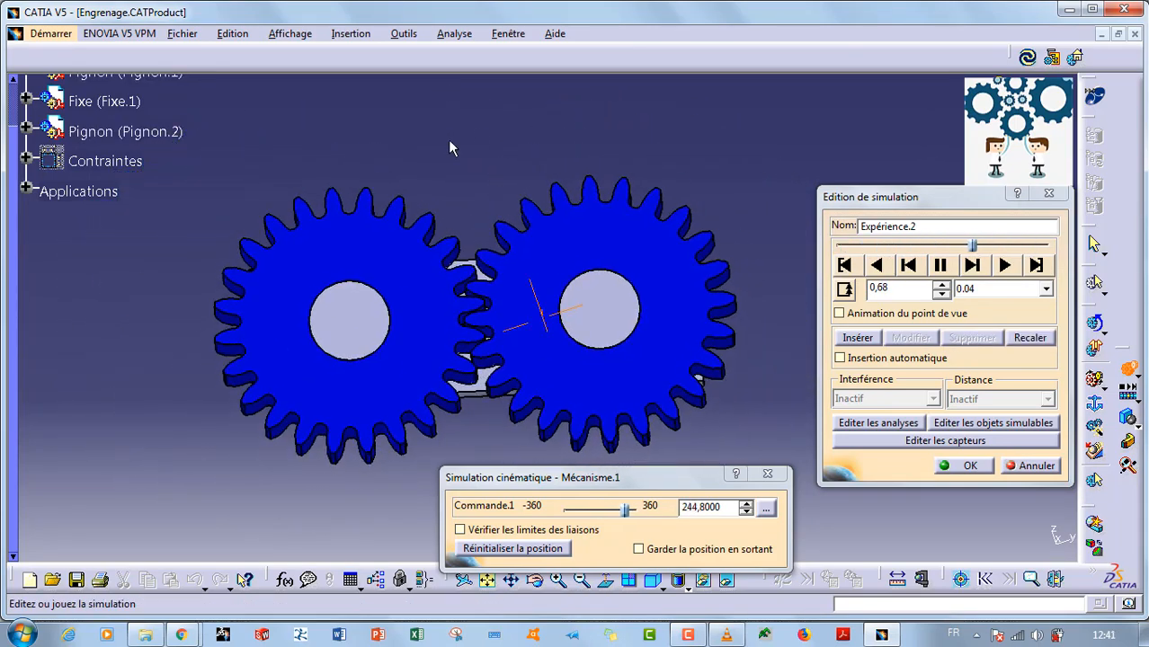
left_click(1046, 289)
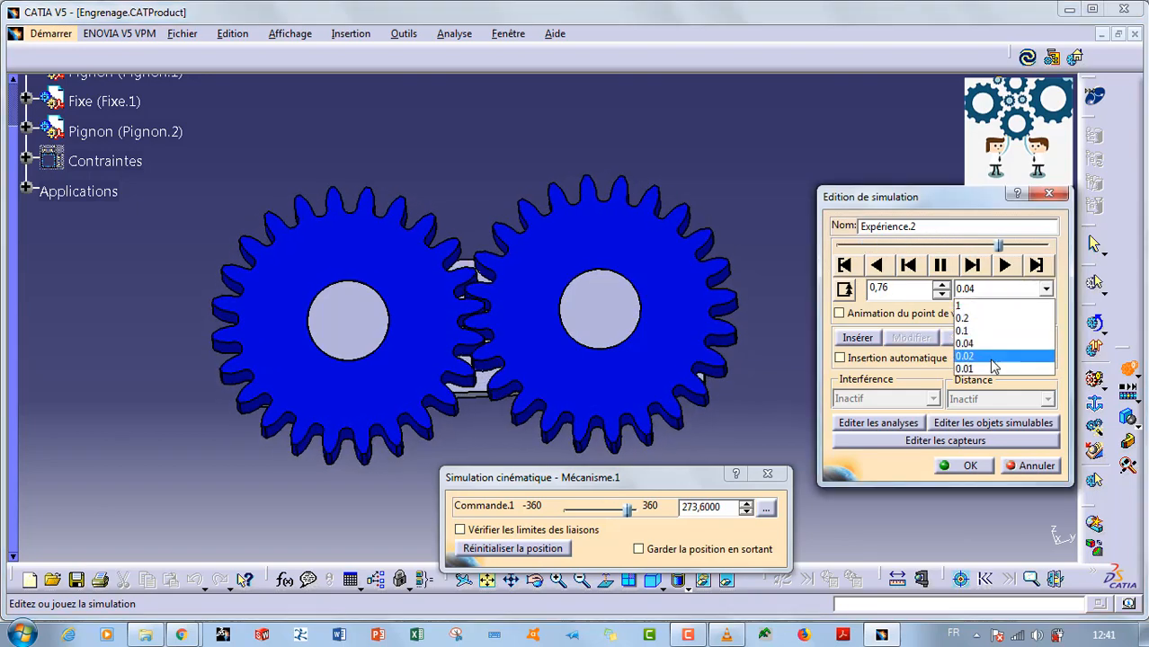
left_click(992, 368)
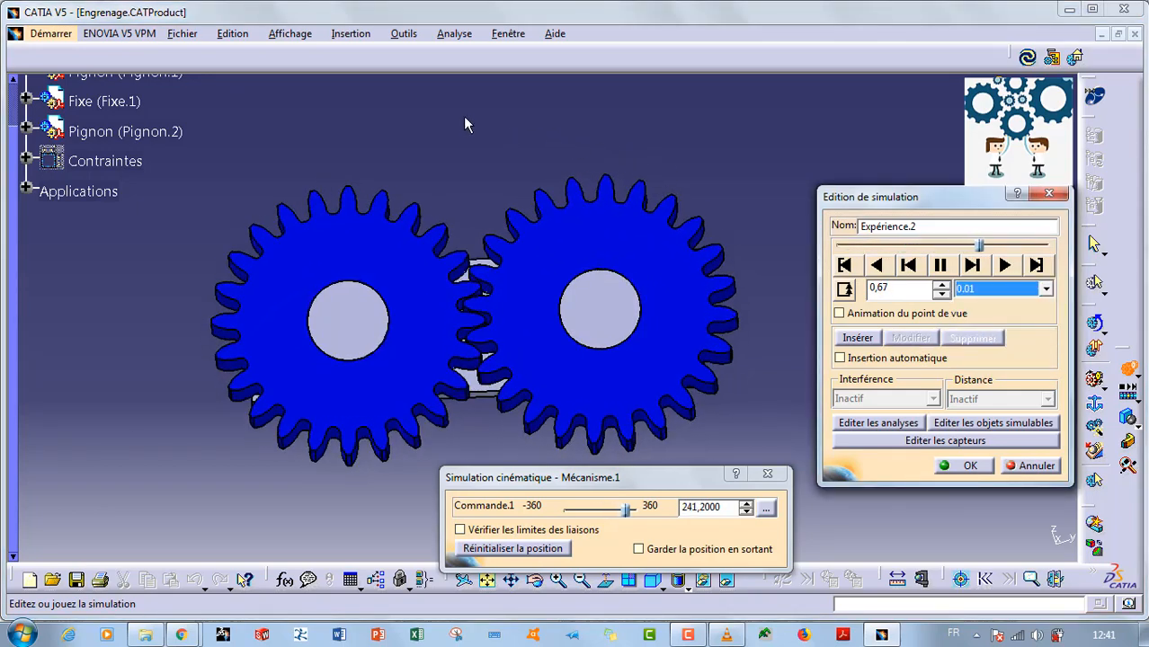
middle_click_drag(488, 174, 325, 324)
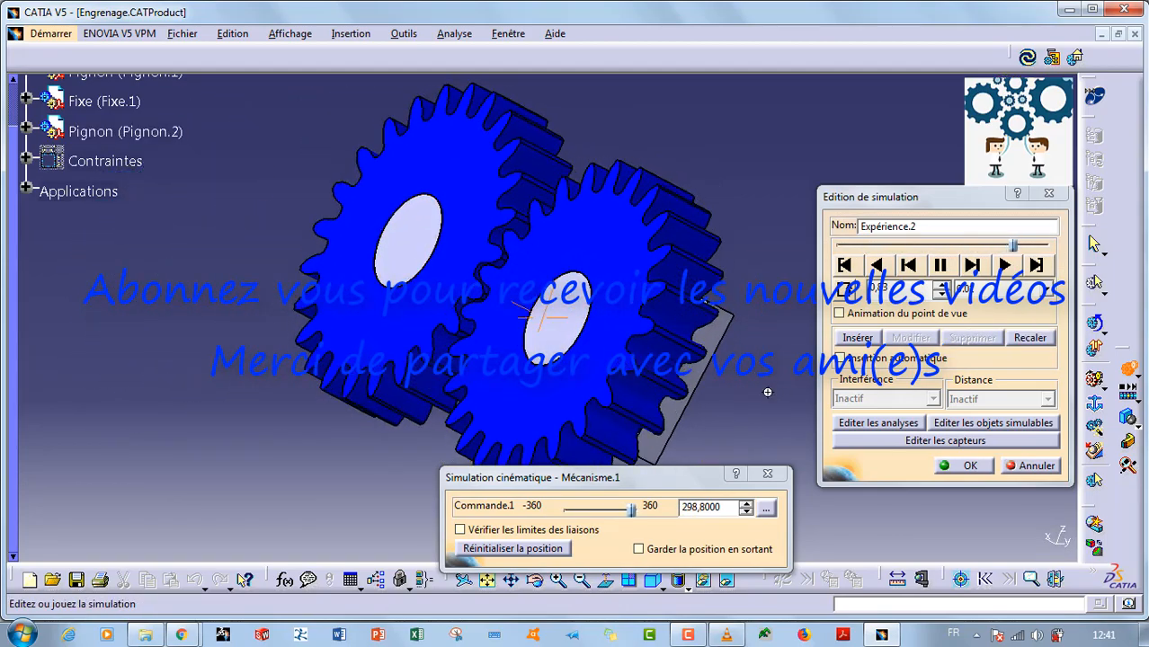
middle_click_drag(725, 390, 724, 353)
scroll(724, 352, "up", 1)
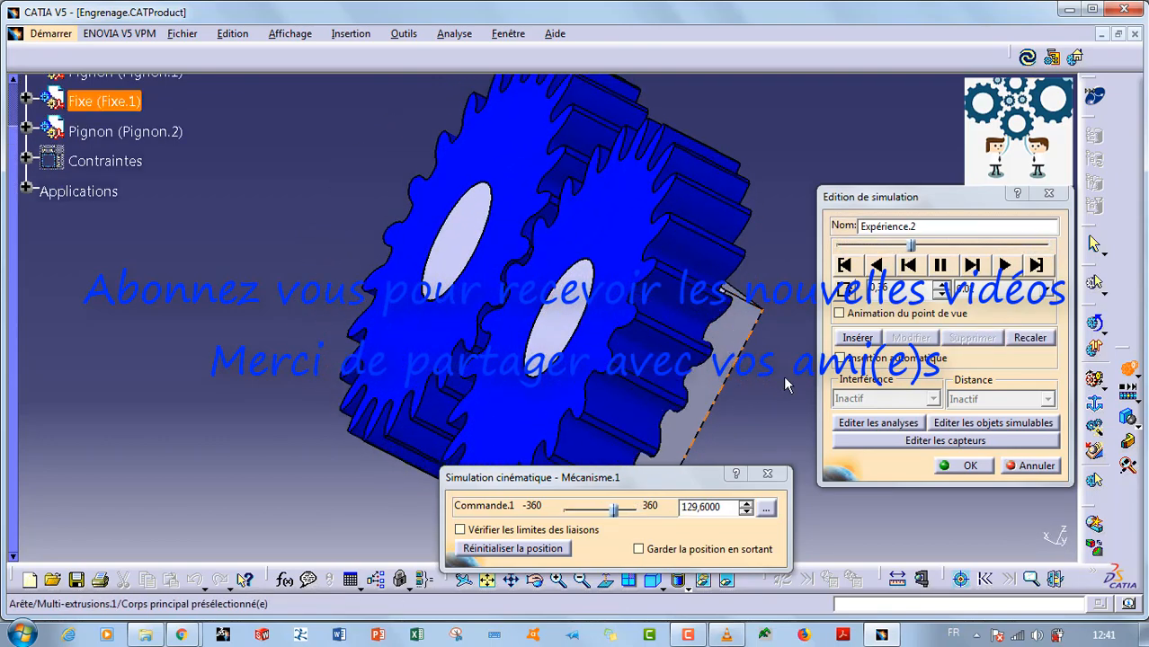